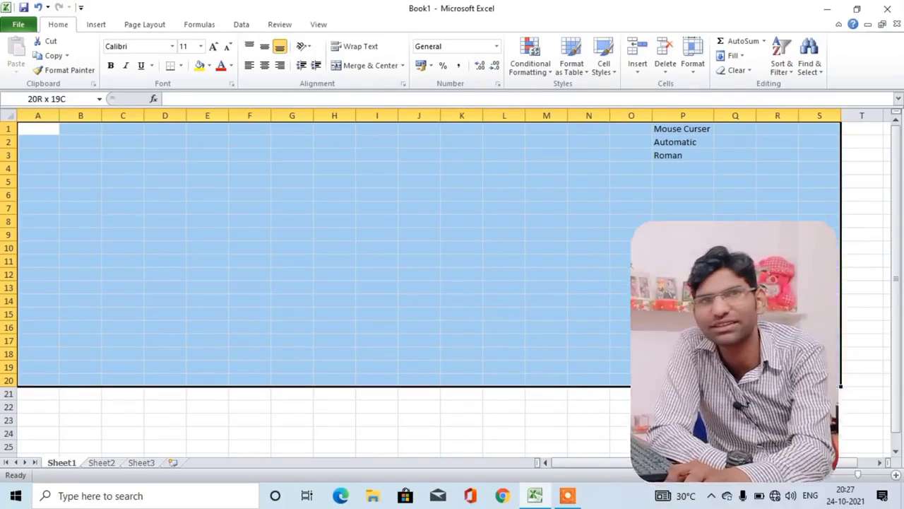
pyautogui.click(577, 313)
pyautogui.click(693, 128)
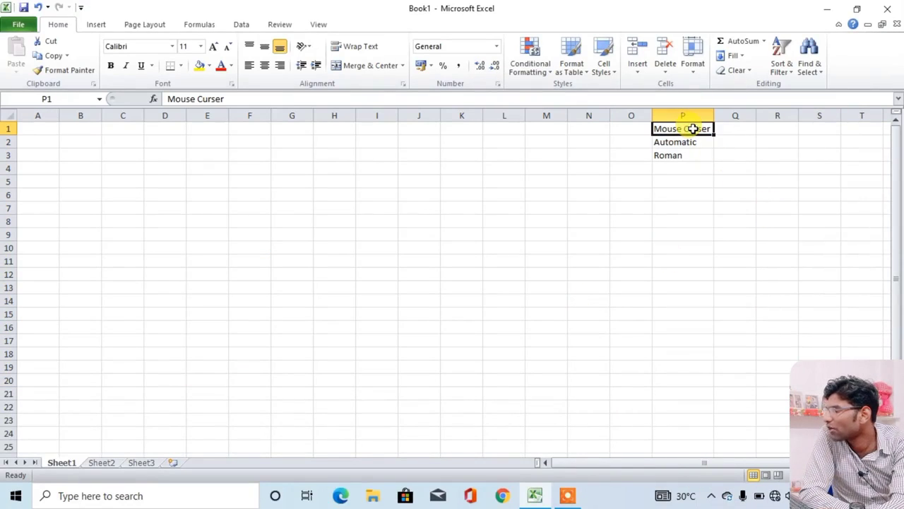
pyautogui.click(687, 142)
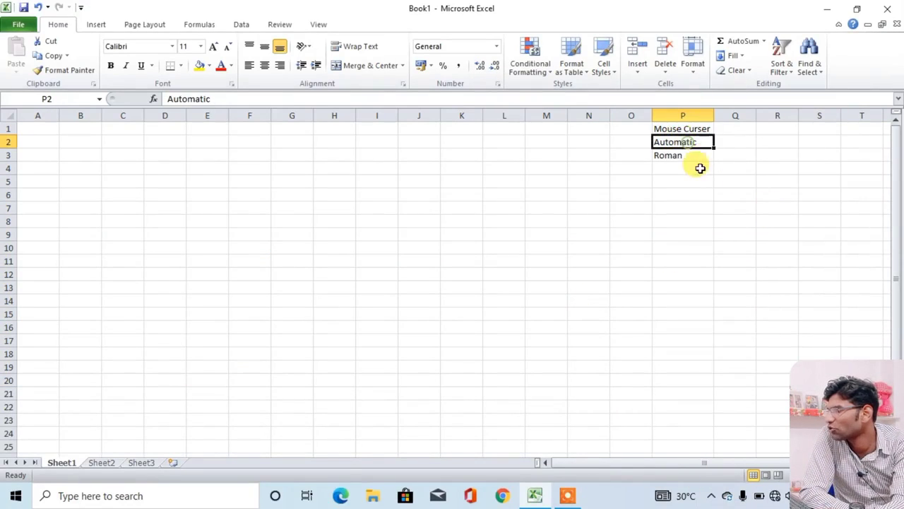
pyautogui.click(678, 155)
pyautogui.click(573, 173)
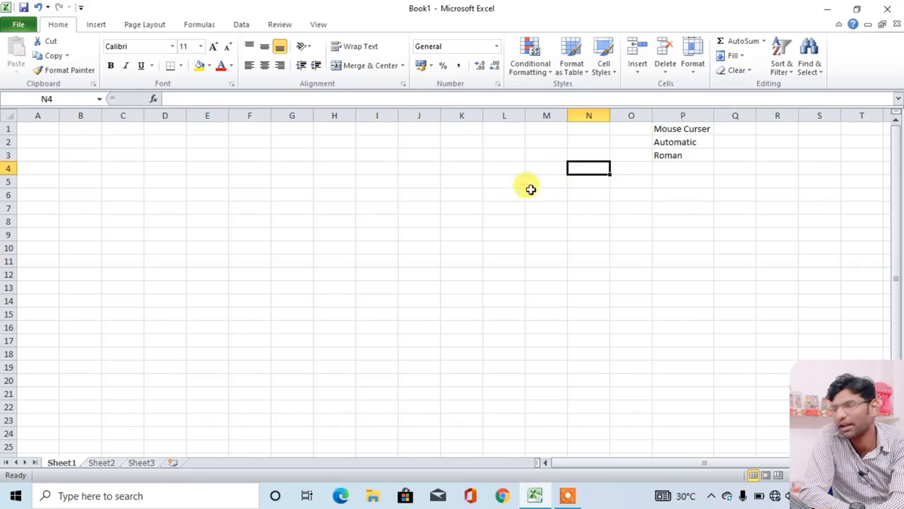
pyautogui.click(334, 185)
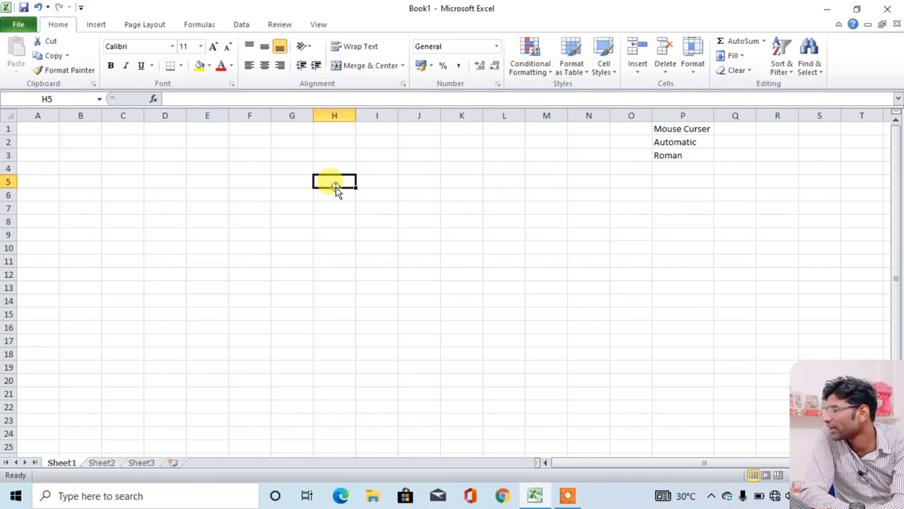
pyautogui.click(611, 325)
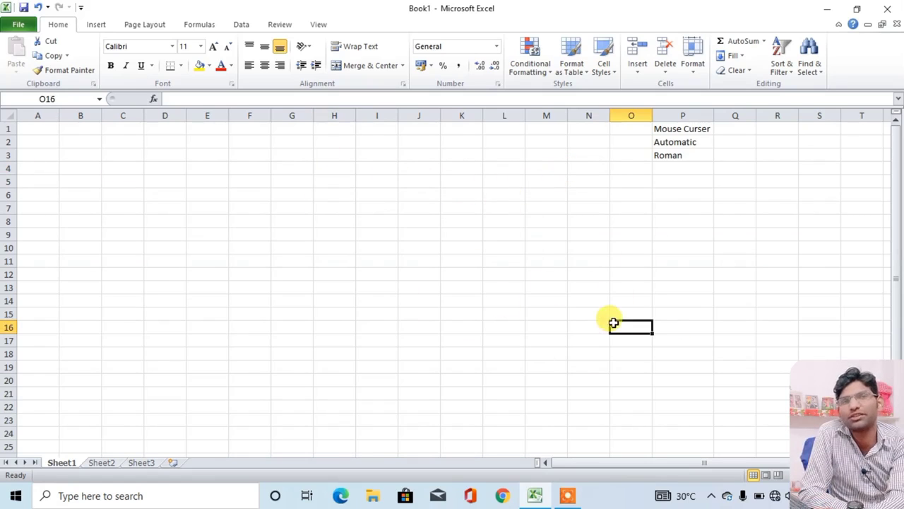
pyautogui.click(145, 140)
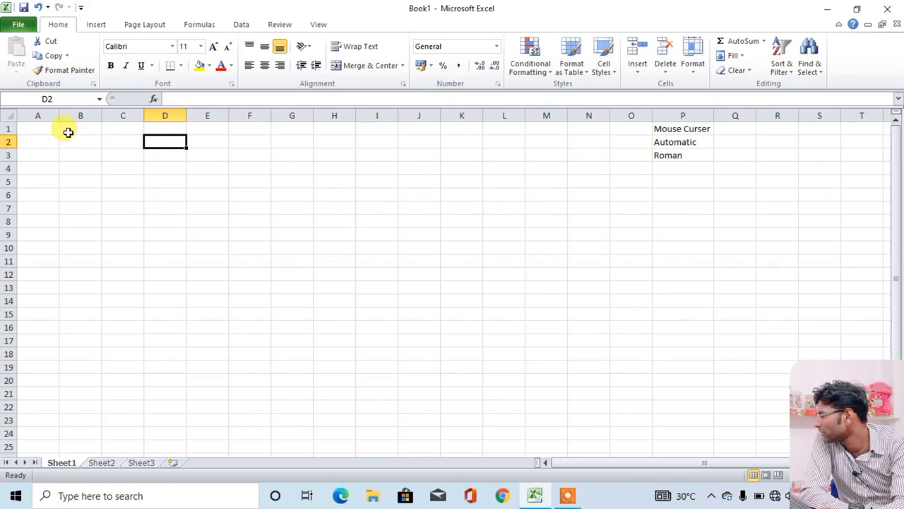
# Zoom the worksheet so that the range A1:I11 fills the window.
pyautogui.moveTo(49, 130); pyautogui.dragTo(381, 262)
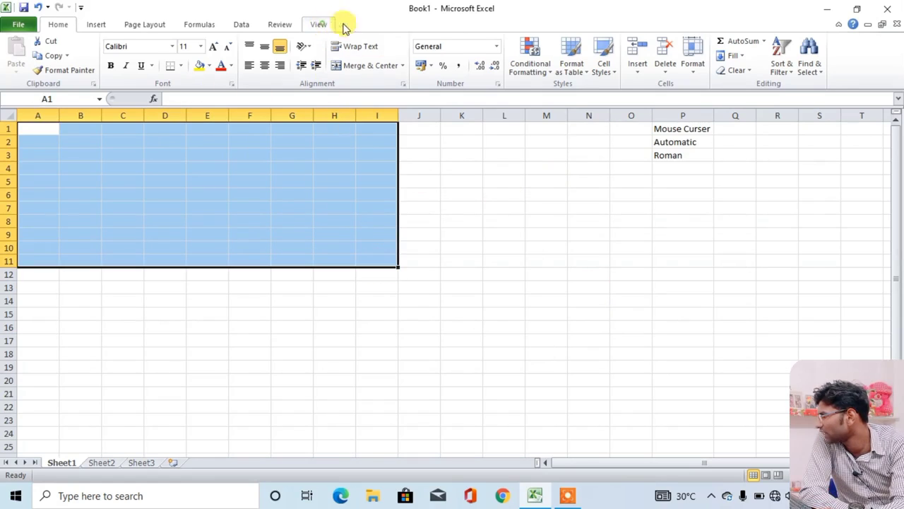
pyautogui.click(325, 24)
pyautogui.click(351, 62)
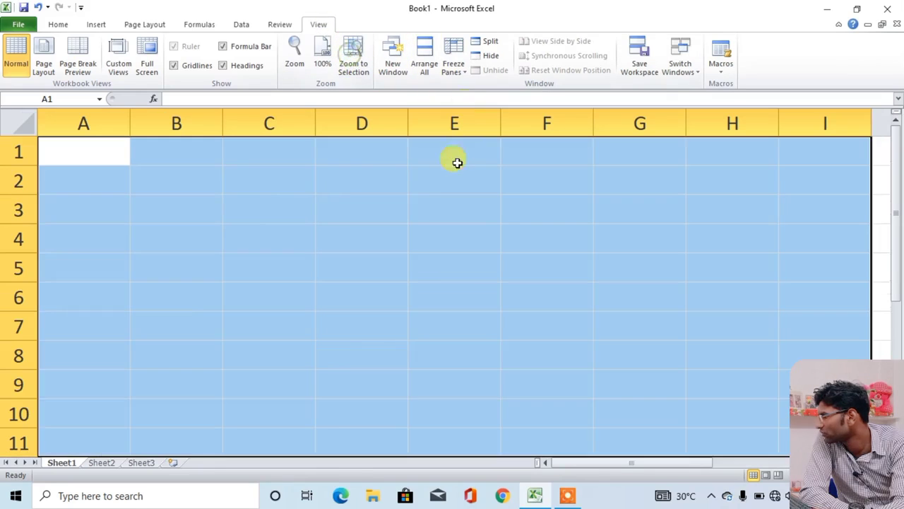
pyautogui.click(343, 181)
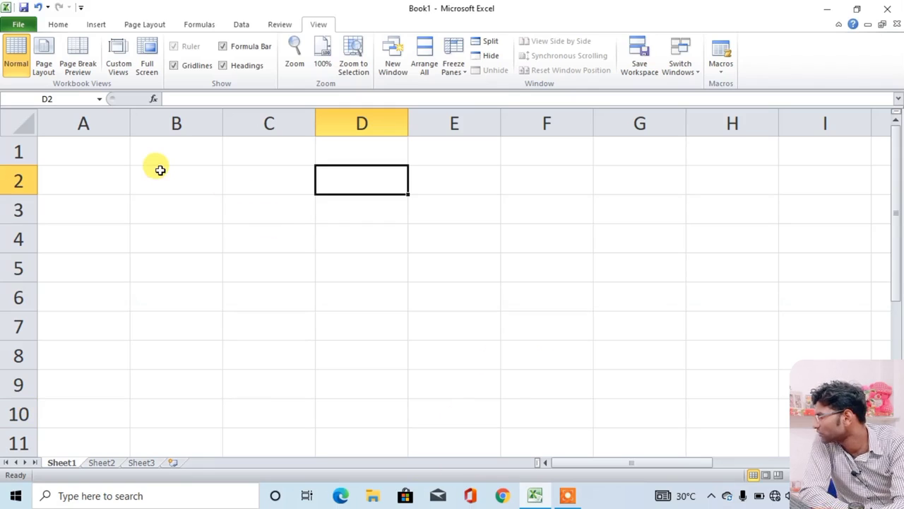
pyautogui.click(109, 149)
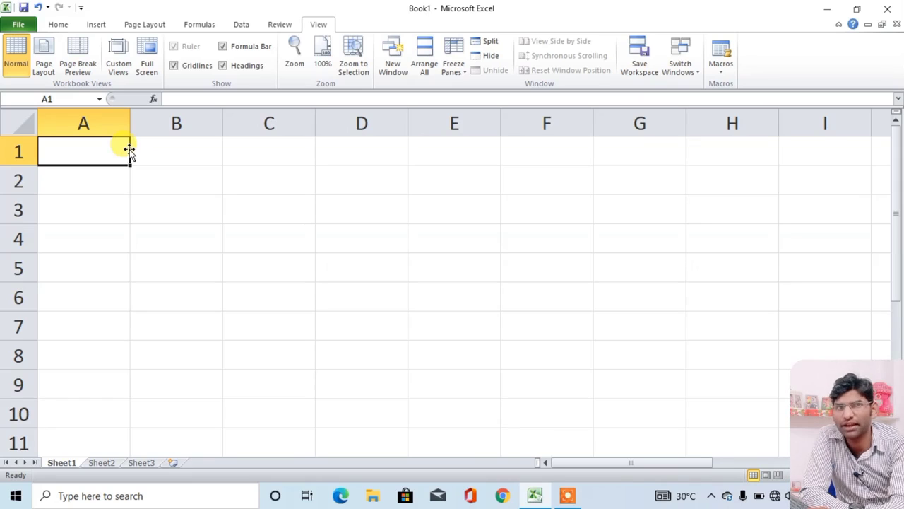
pyautogui.click(374, 322)
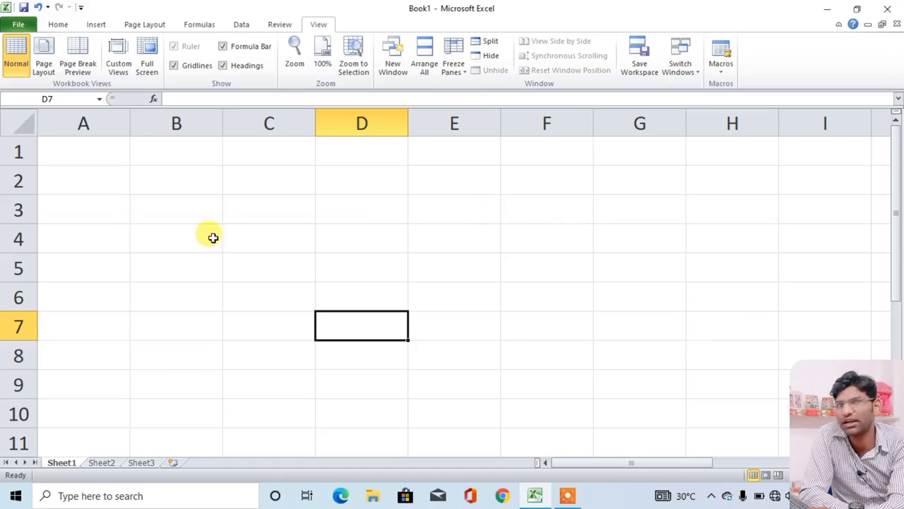
pyautogui.moveTo(67, 152); pyautogui.dragTo(713, 303)
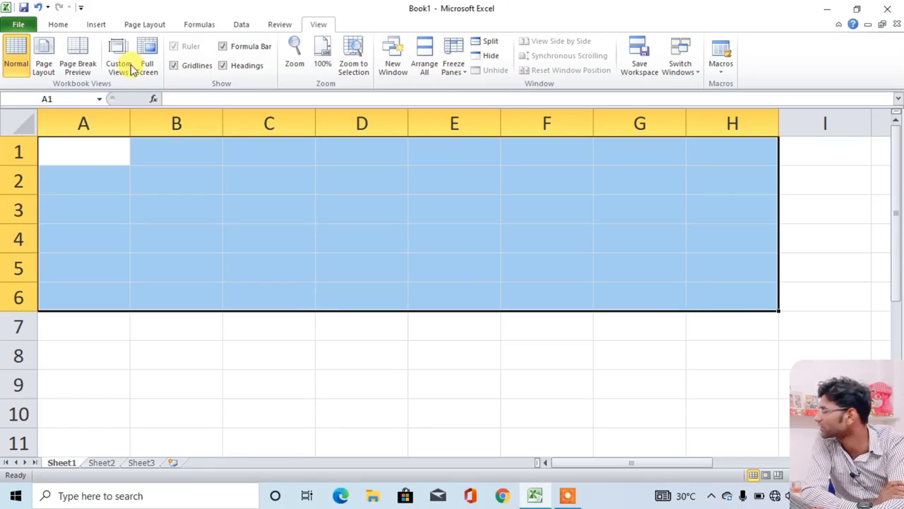
pyautogui.moveTo(69, 156); pyautogui.dragTo(716, 313)
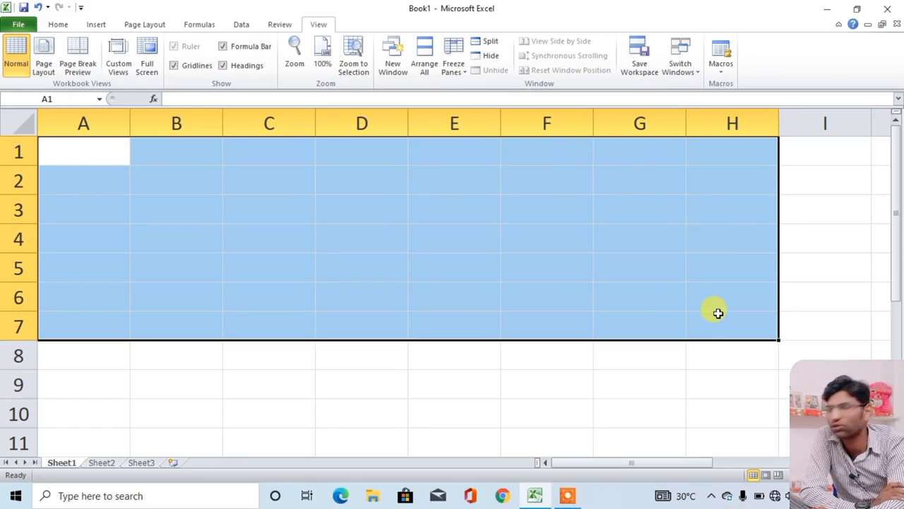
pyautogui.click(693, 297)
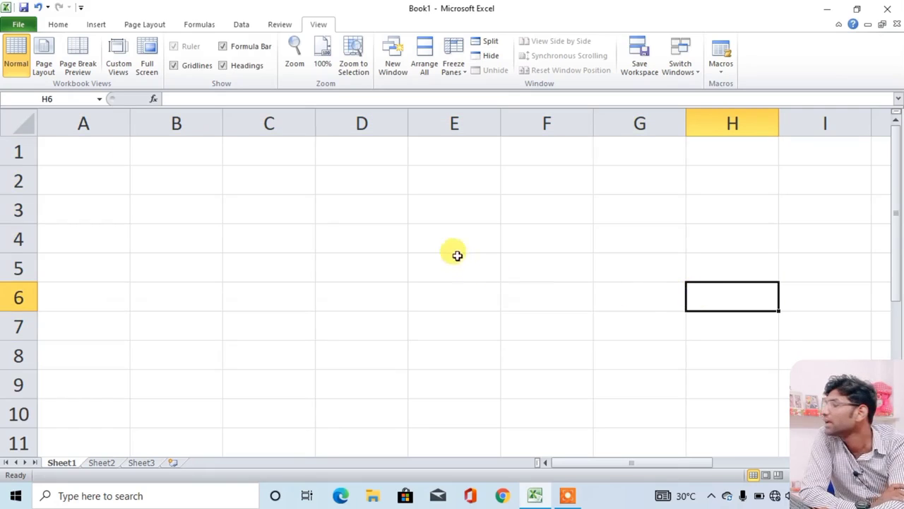
# Extend the empty cell A1 with the fill handle across to column G and down to row 7.
pyautogui.click(101, 158)
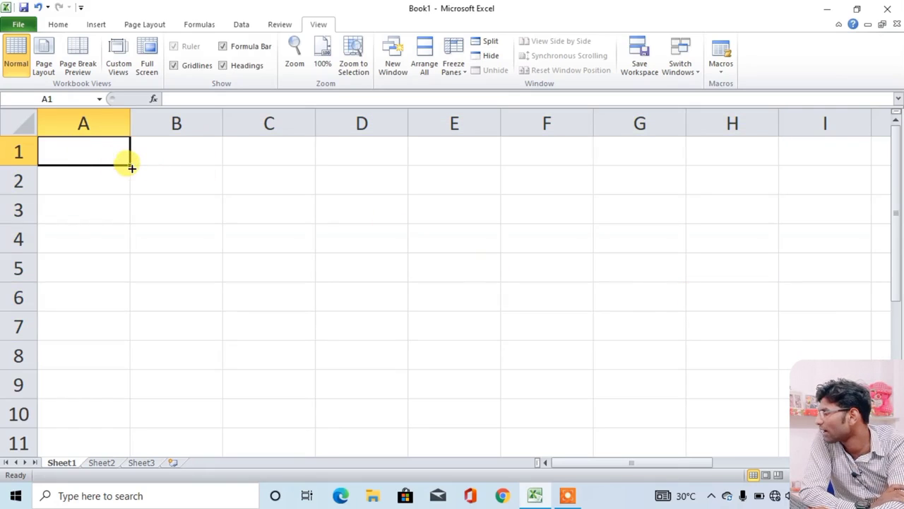
pyautogui.moveTo(130, 168); pyautogui.dragTo(672, 381)
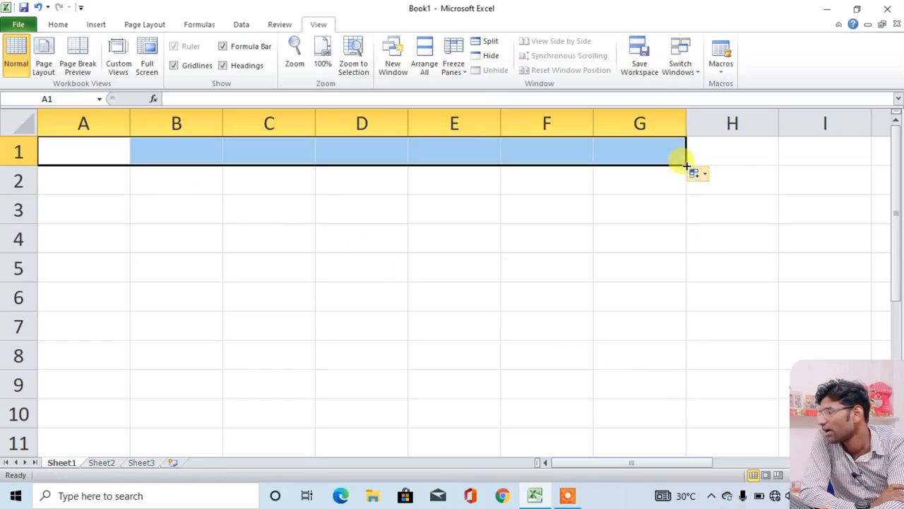
pyautogui.moveTo(684, 167); pyautogui.dragTo(673, 335)
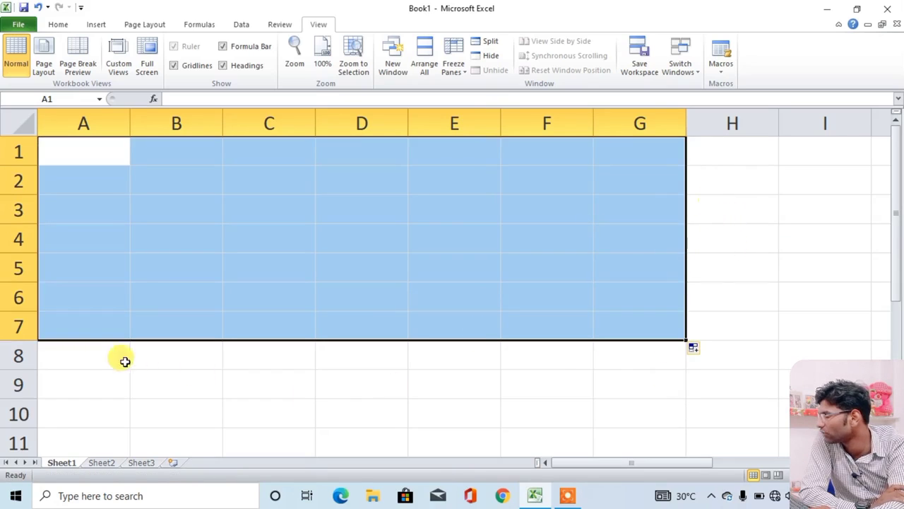
pyautogui.moveTo(89, 355); pyautogui.dragTo(622, 419)
pyautogui.click(620, 259)
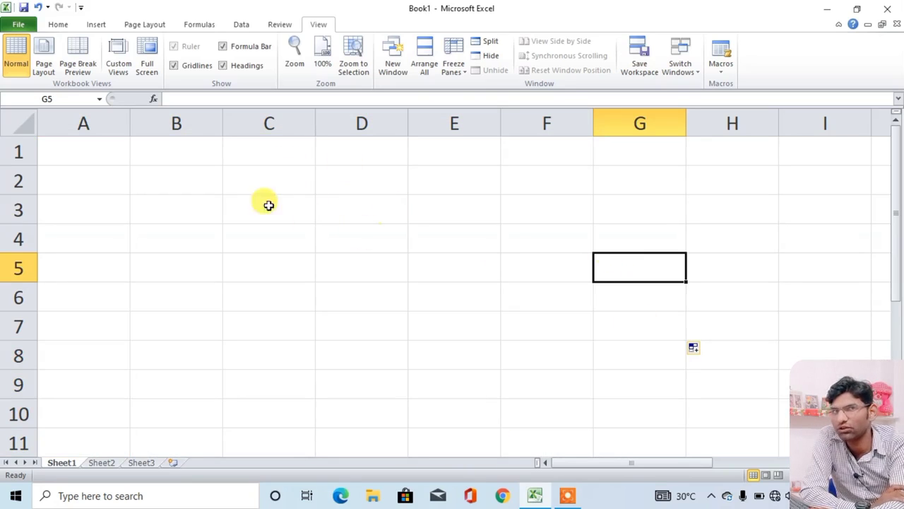
# Enter the numbers 1, 2 and 3 in cells A1 to A3.
pyautogui.click(89, 157)
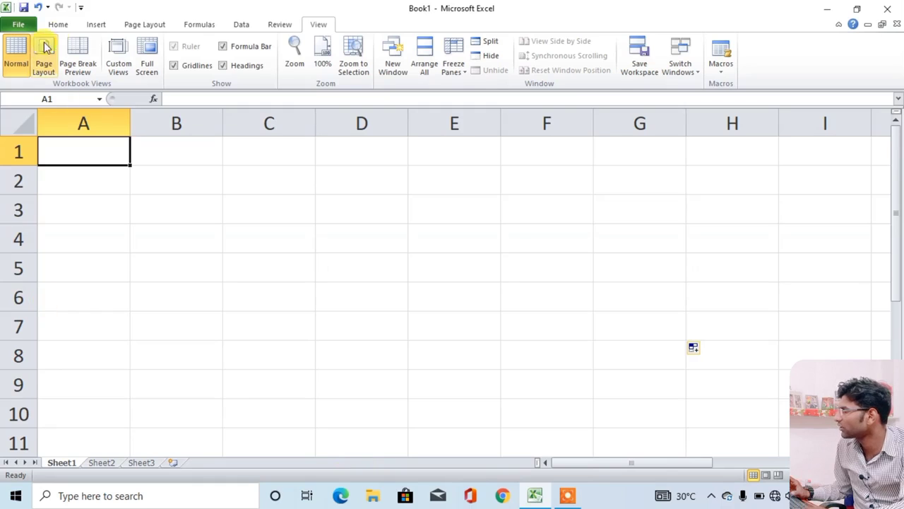
pyautogui.click(60, 24)
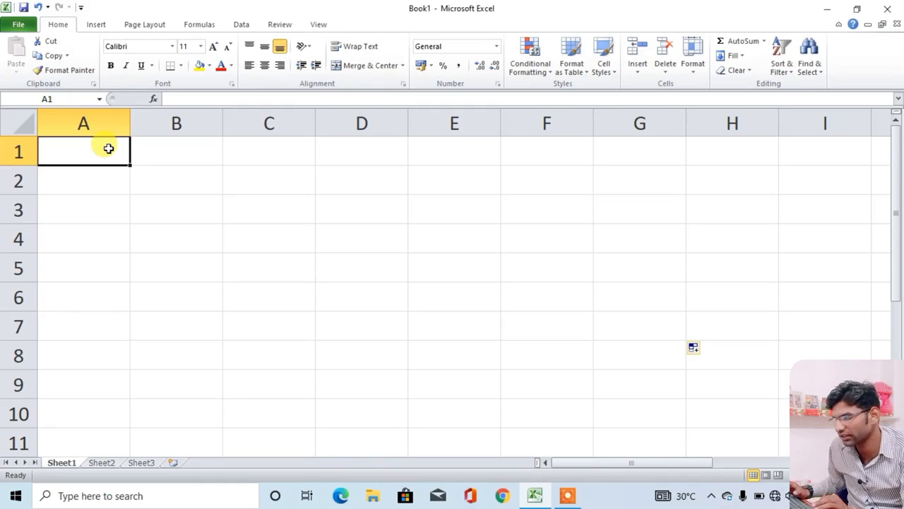
pyautogui.write('1')
pyautogui.press('Return')
pyautogui.write('2')
pyautogui.press('Return')
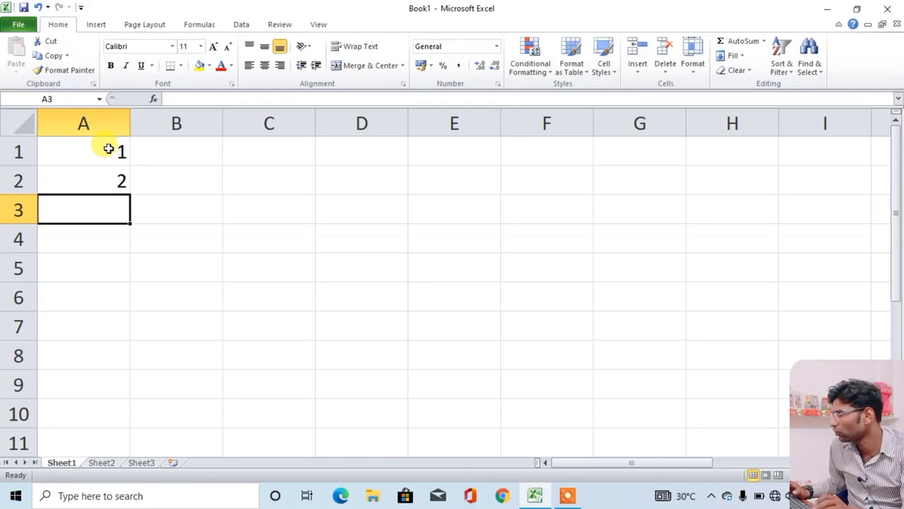
pyautogui.write('3')
pyautogui.press('Return')
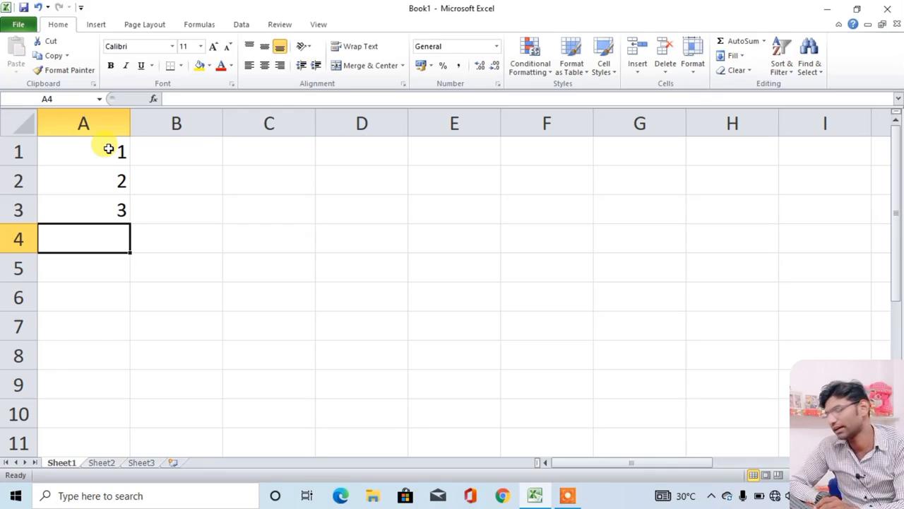
# Enter the numbers 11, 12 and 13 in cells B1 to B3.
pyautogui.press('Up')
pyautogui.press('Up')
pyautogui.press('Up')
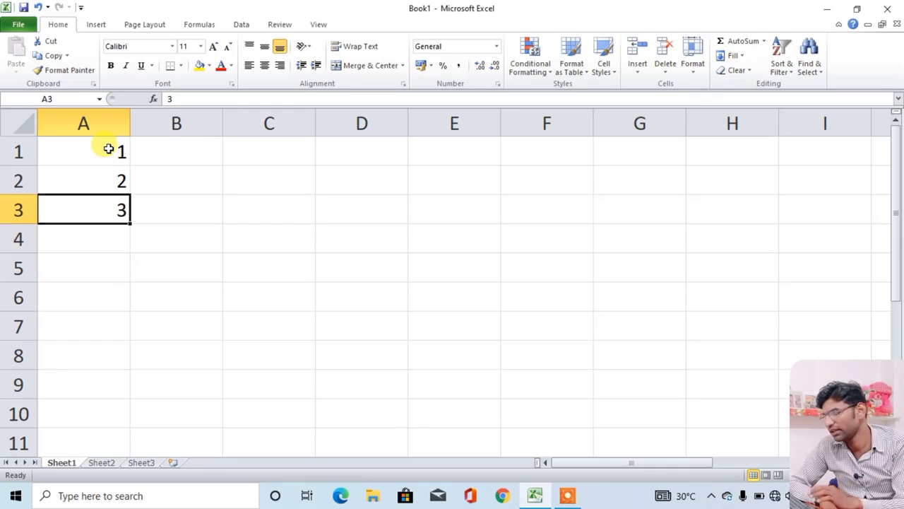
pyautogui.press('Right')
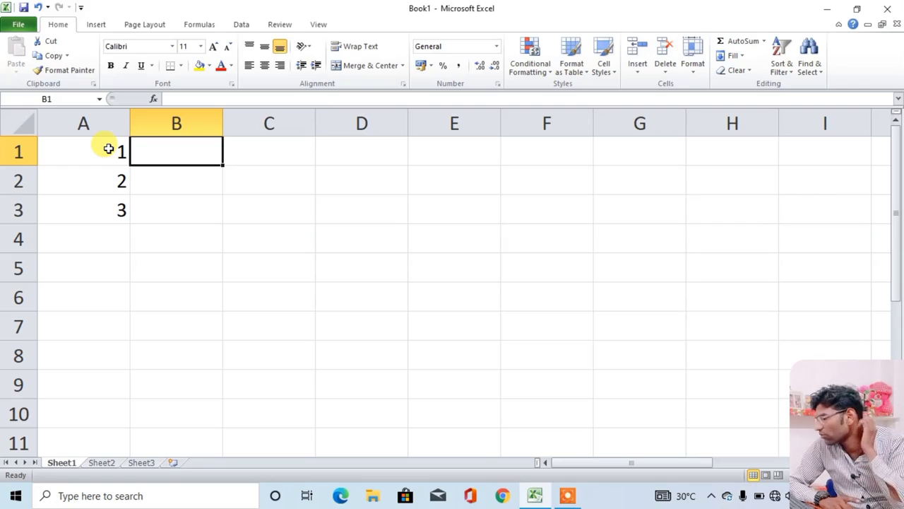
pyautogui.write('11')
pyautogui.press('Return')
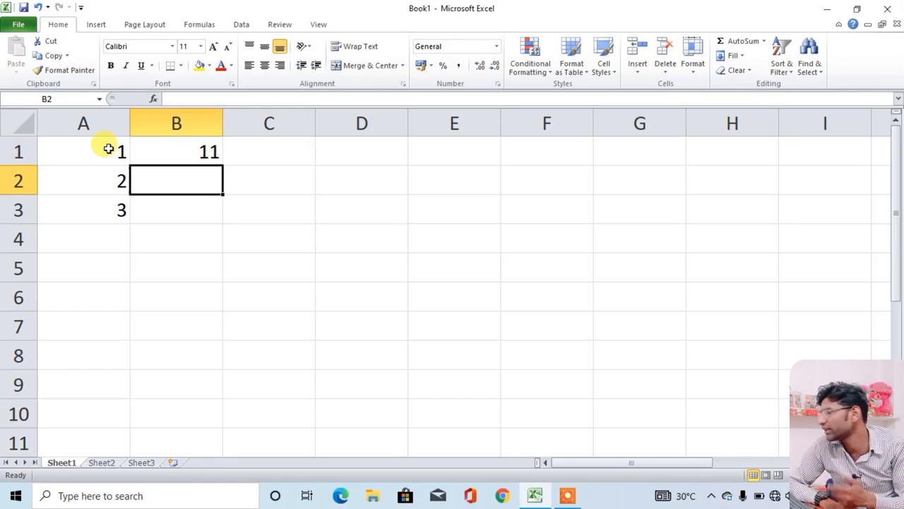
pyautogui.write('12')
pyautogui.press('Return')
pyautogui.write('13')
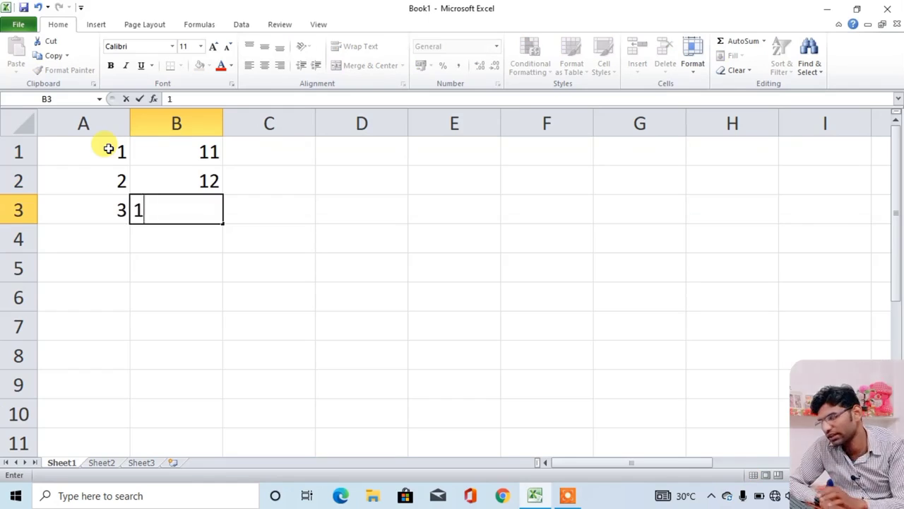
pyautogui.press('Return')
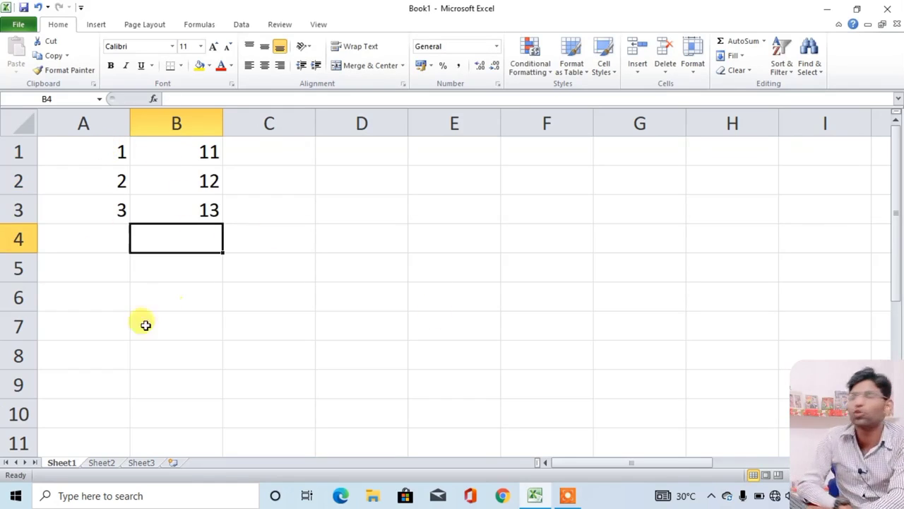
pyautogui.click(382, 206)
pyautogui.click(355, 172)
pyautogui.click(375, 143)
pyautogui.click(373, 212)
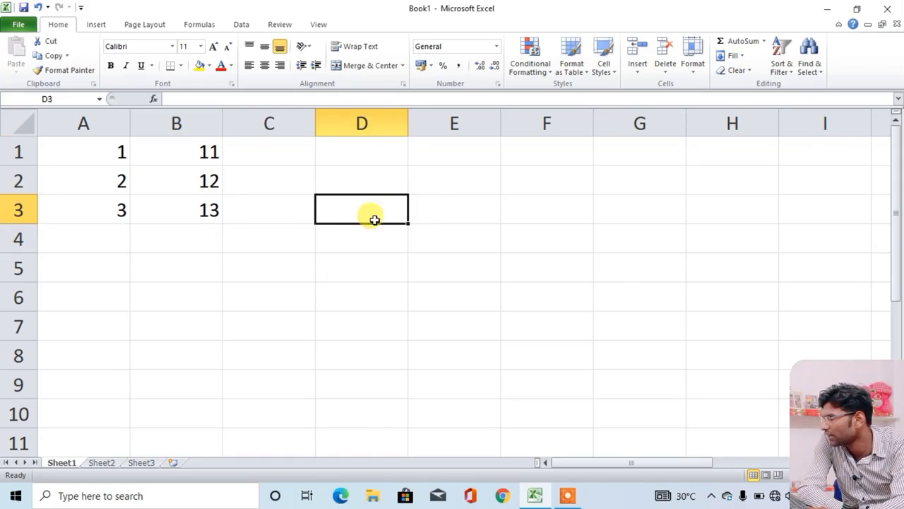
pyautogui.click(378, 276)
pyautogui.click(378, 205)
pyautogui.click(383, 173)
pyautogui.click(392, 210)
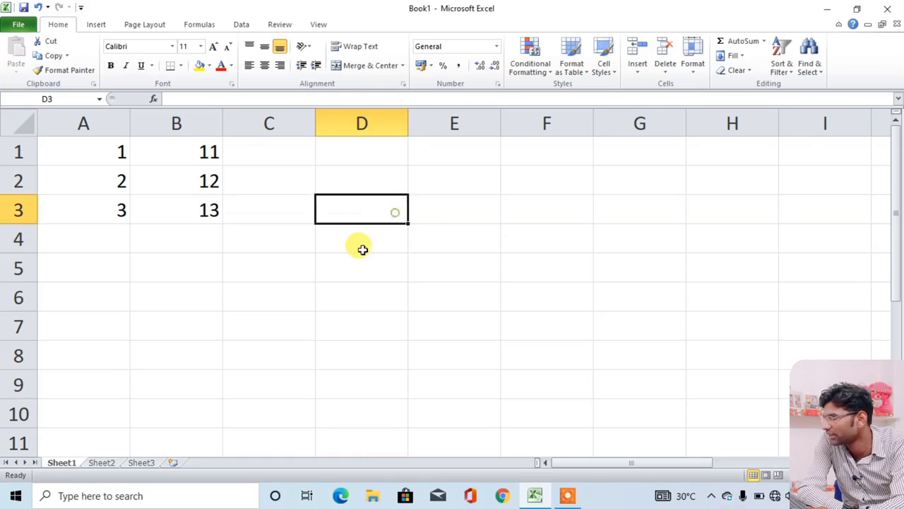
# Enter 25 in cell D4 and clear the cell again.
pyautogui.moveTo(360, 246)
pyautogui.mouseDown()
pyautogui.moveTo(361, 256)
pyautogui.moveTo(355, 230)
pyautogui.mouseUp()
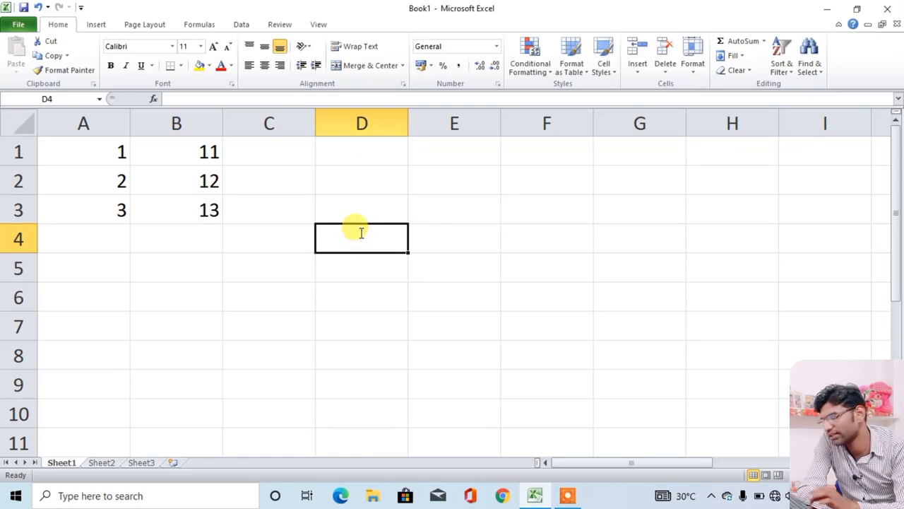
pyautogui.write('25')
pyautogui.press('Return')
pyautogui.click(360, 232)
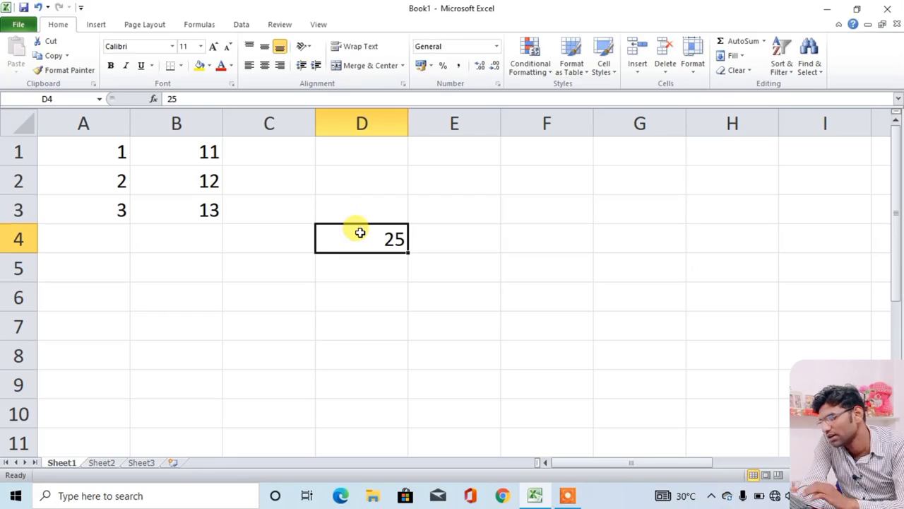
pyautogui.press('Delete')
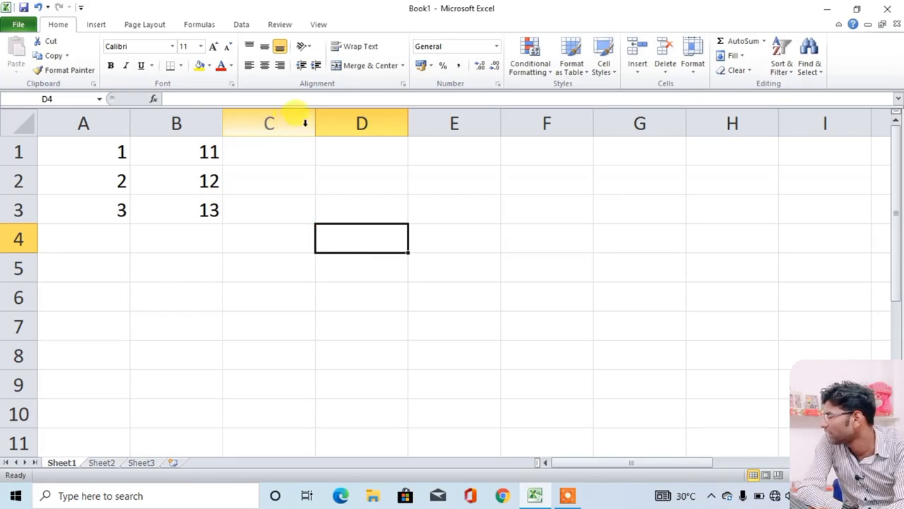
pyautogui.click(242, 121)
pyautogui.click(19, 152)
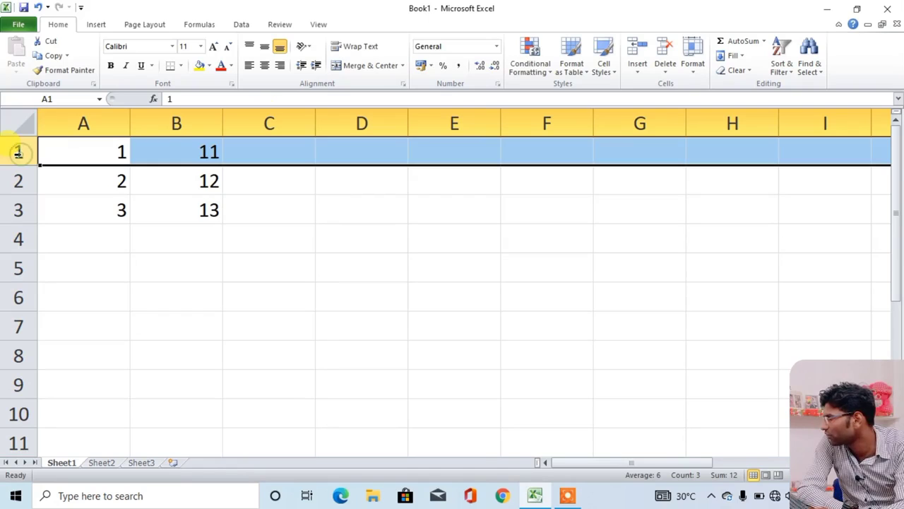
pyautogui.click(282, 185)
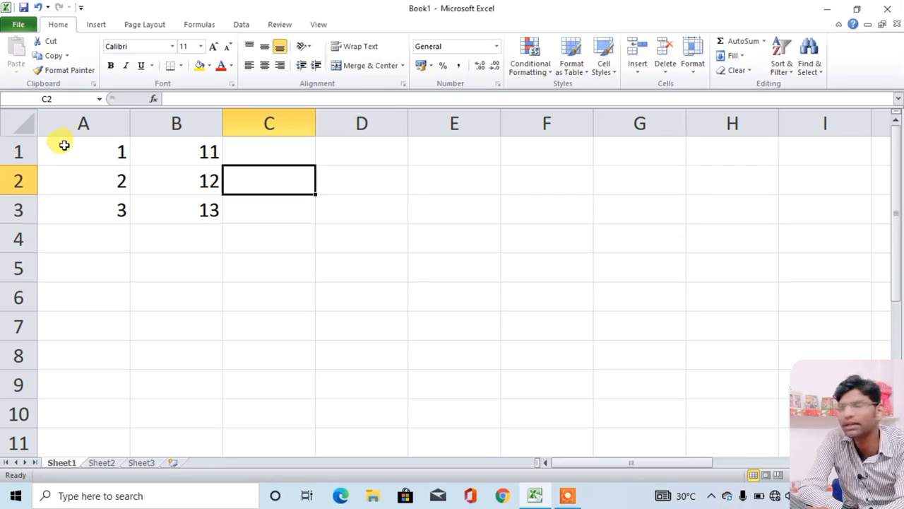
pyautogui.click(285, 158)
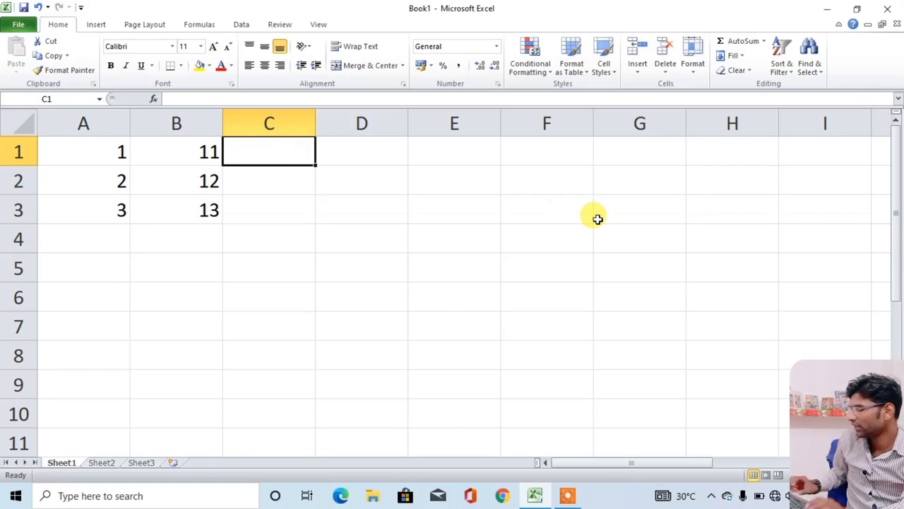
# Jump to the last row and the last column of the worksheet, and return to cell A1.
pyautogui.hotkey('ctrl', 'Down')
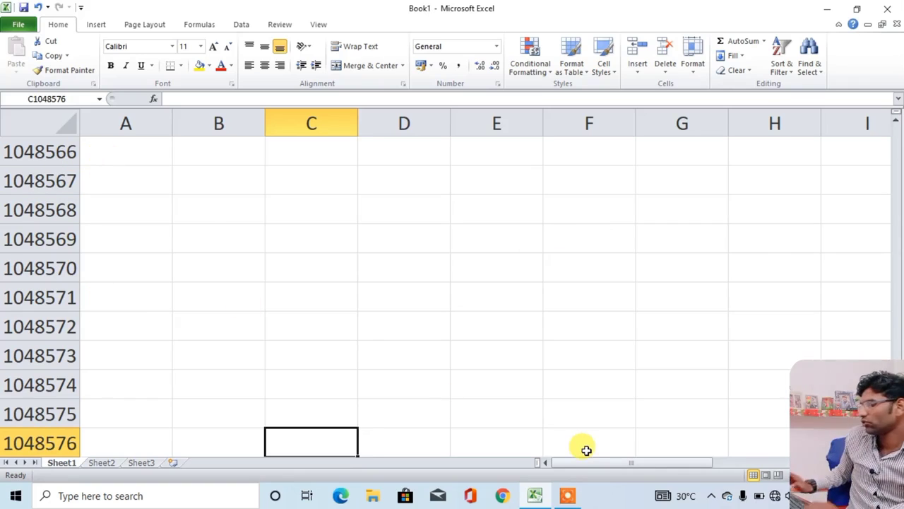
pyautogui.hotkey('ctrl', 'Up')
pyautogui.hotkey('ctrl', 'Right')
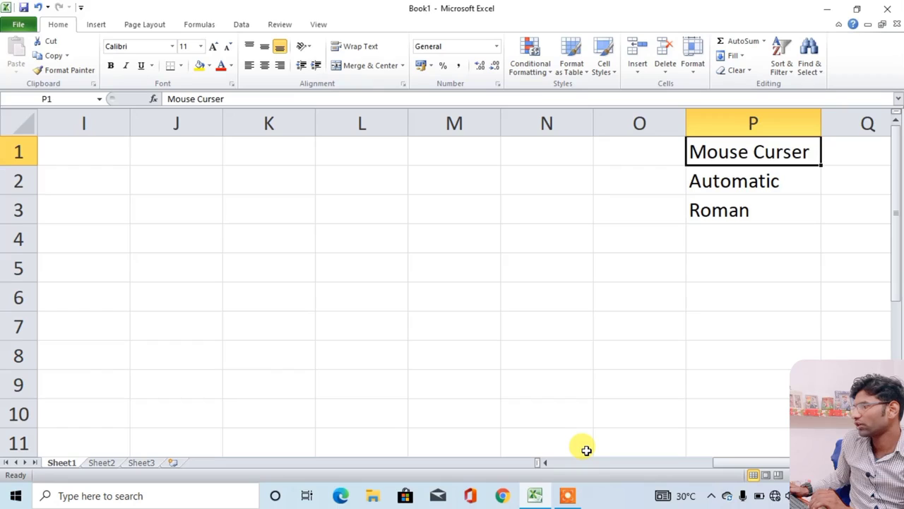
pyautogui.hotkey('ctrl', 'Right')
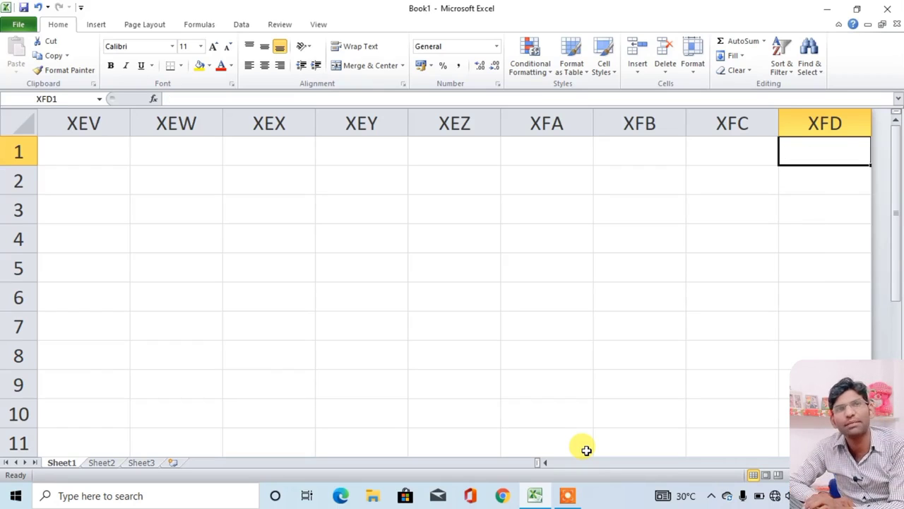
pyautogui.press('Down')
pyautogui.press('Up')
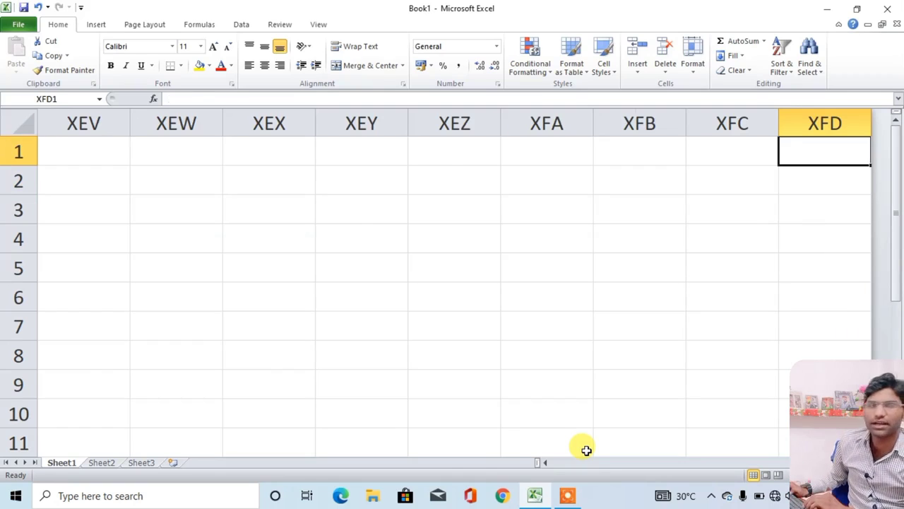
pyautogui.hotkey('ctrl', 'Left')
pyautogui.hotkey('ctrl', 'Left')
pyautogui.hotkey('ctrl', 'Left')
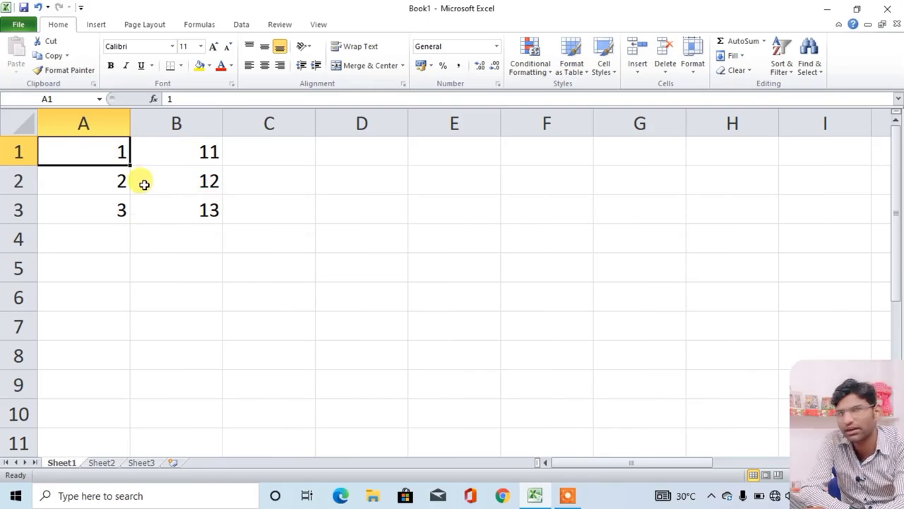
# Fill the number series in A1:B3 down to row 10 and across to column M.
pyautogui.moveTo(69, 144); pyautogui.dragTo(205, 207)
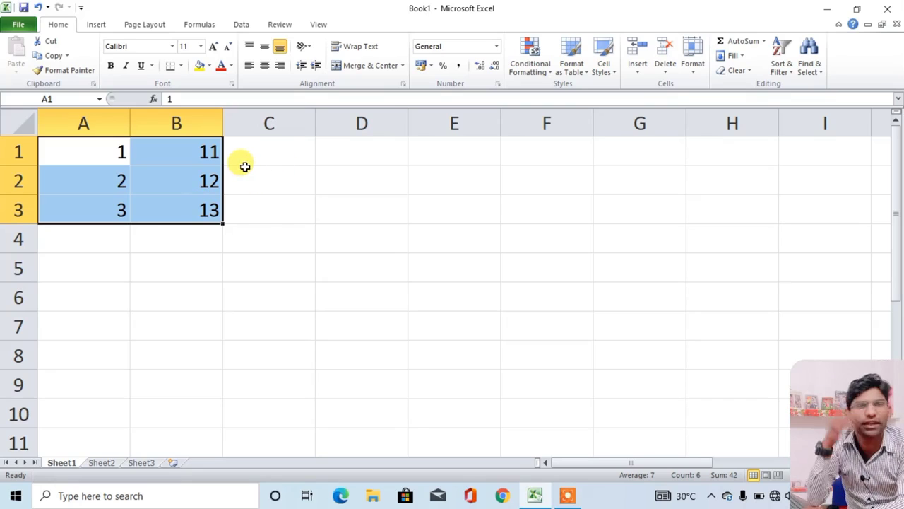
pyautogui.moveTo(93, 156); pyautogui.dragTo(210, 388)
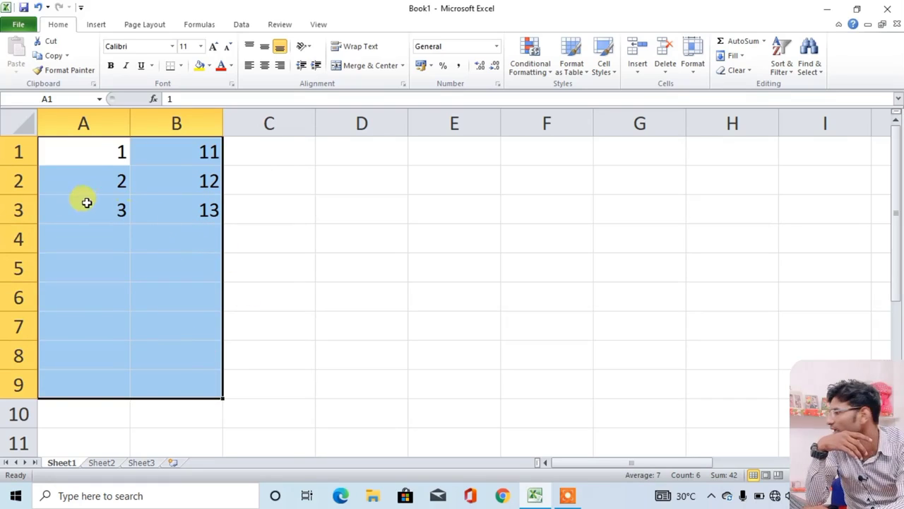
pyautogui.moveTo(83, 151); pyautogui.dragTo(214, 422)
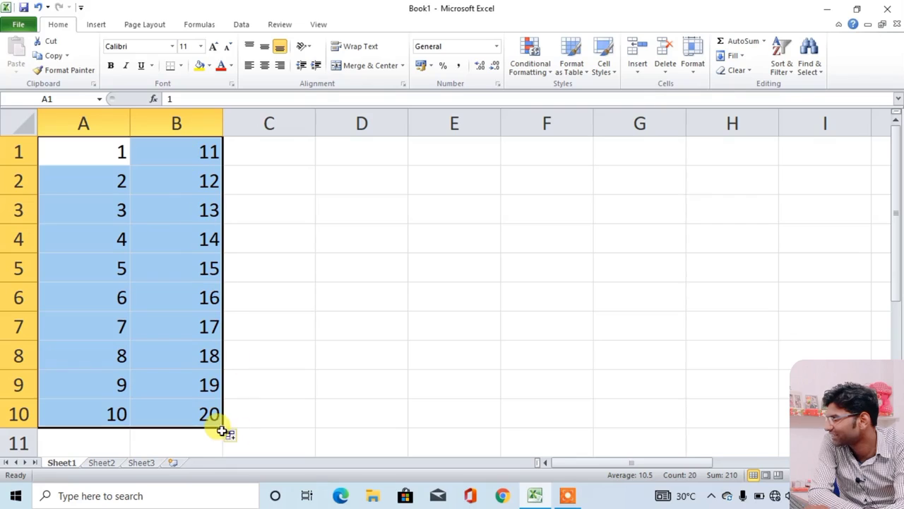
pyautogui.moveTo(223, 430); pyautogui.dragTo(863, 200)
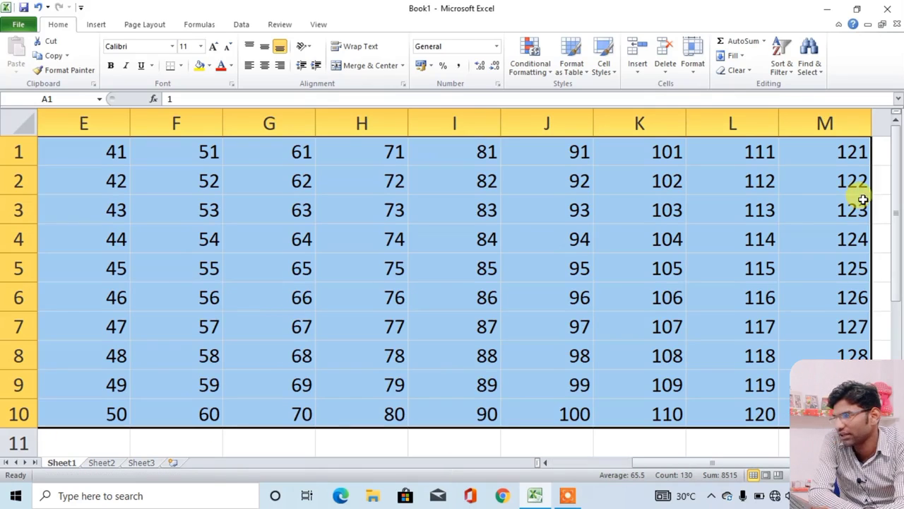
pyautogui.moveTo(659, 463); pyautogui.dragTo(444, 475)
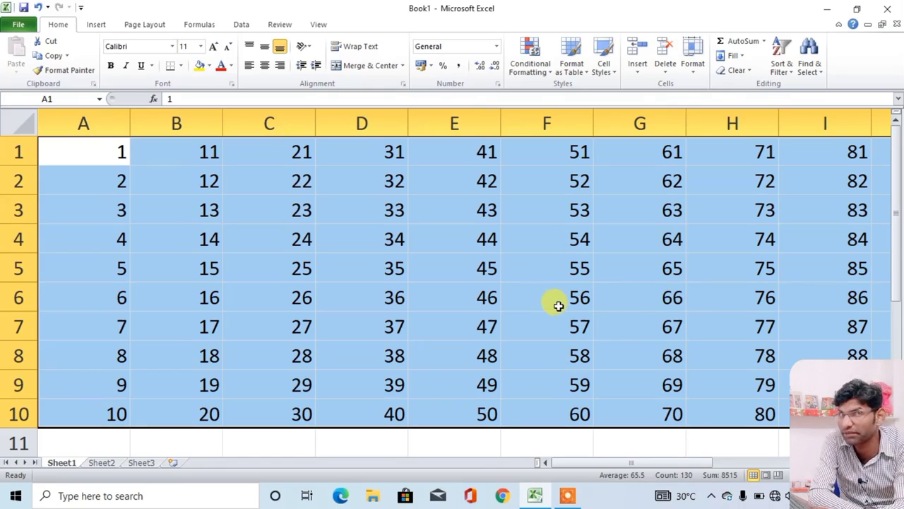
pyautogui.click(545, 278)
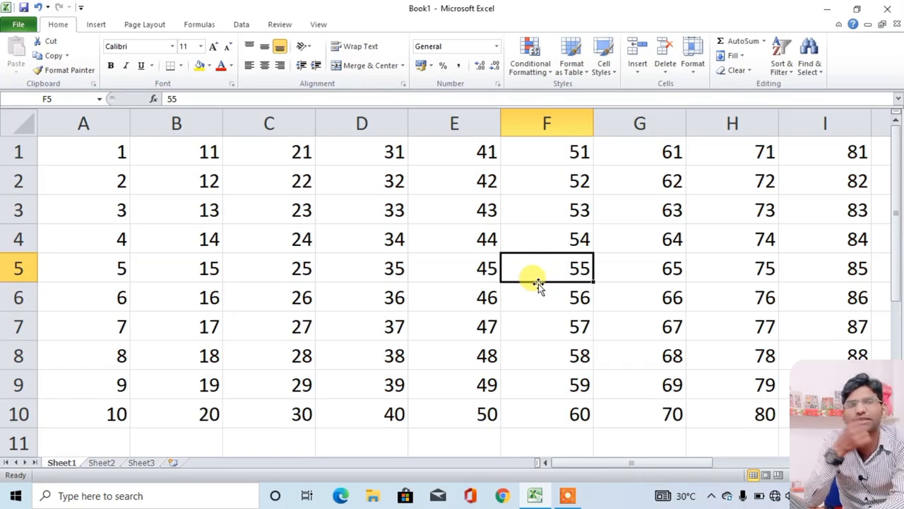
# Undo the fill across the columns and the fill down the rows.
pyautogui.hotkey('ctrl', 'z')
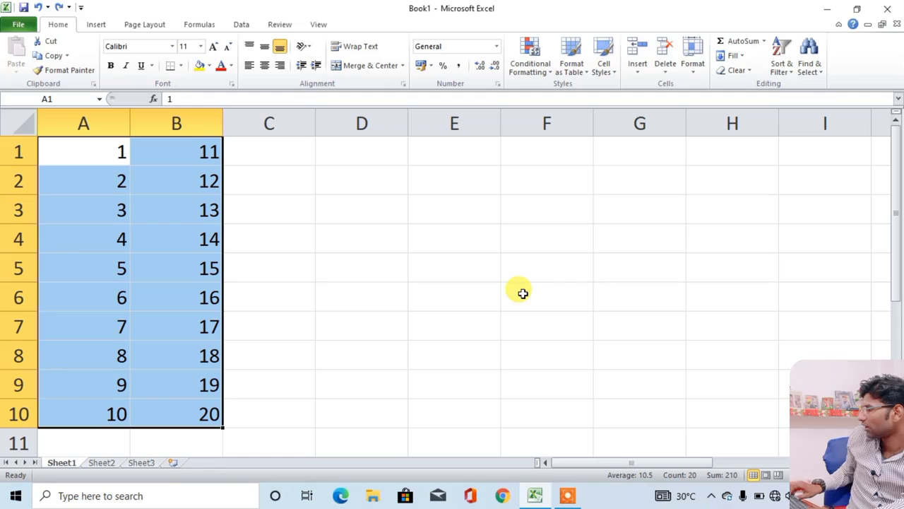
pyautogui.hotkey('ctrl', 'z')
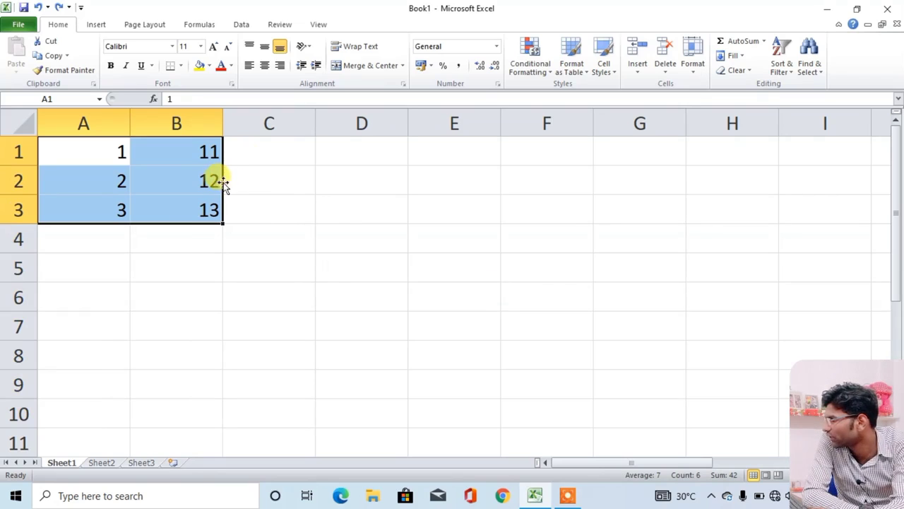
# Move the block A1:B3 to F3:G5, delete its contents and return to cell A1.
pyautogui.moveTo(222, 183); pyautogui.dragTo(637, 229)
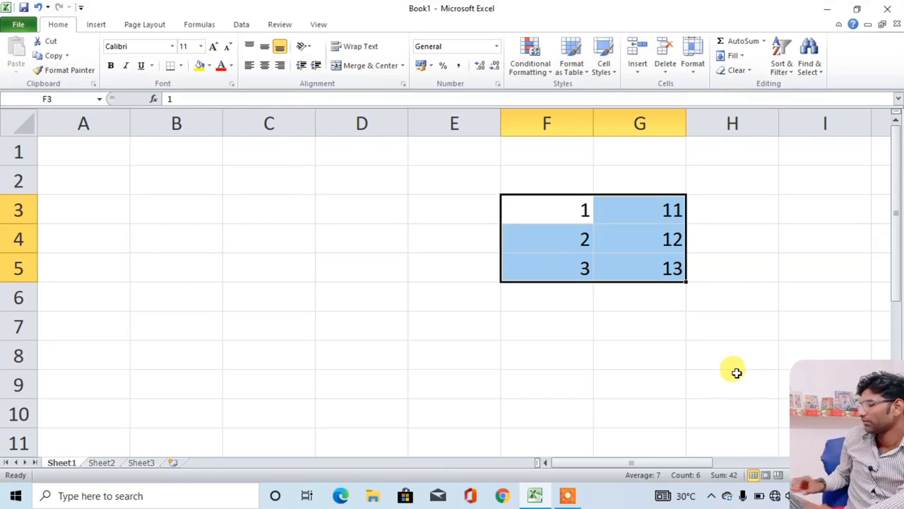
pyautogui.press('Delete')
pyautogui.press('Home')
pyautogui.press('Up')
pyautogui.press('Up')
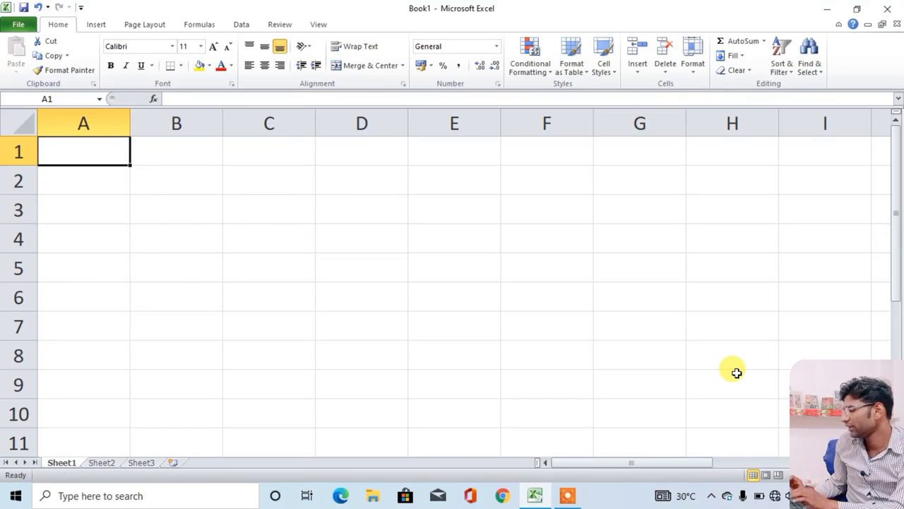
# Enter January in cell A1.
pyautogui.write('Januaruyu')
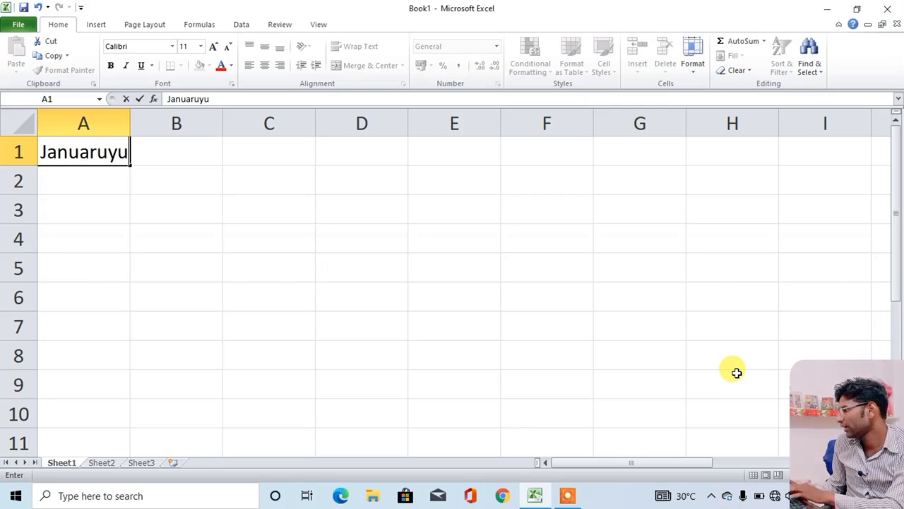
pyautogui.press('Return')
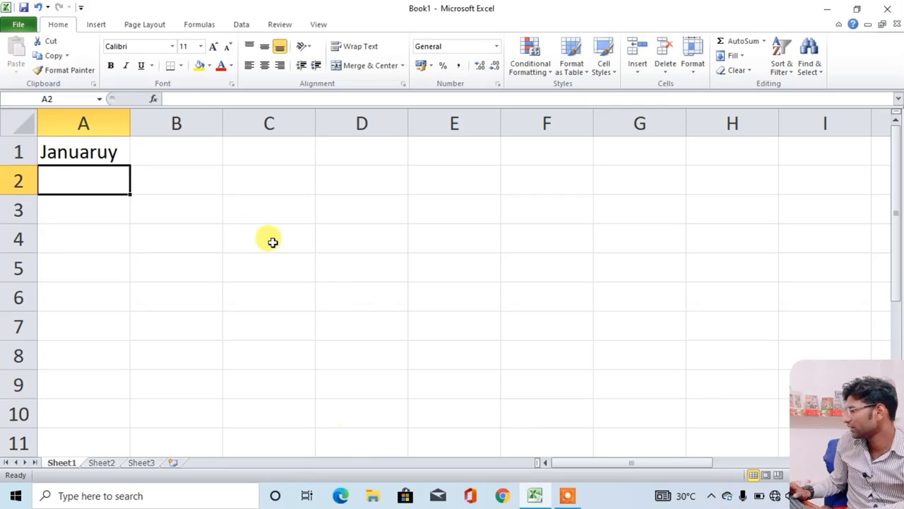
pyautogui.click(104, 152)
pyautogui.press('F2')
pyautogui.press('Left')
pyautogui.press('BackSpace')
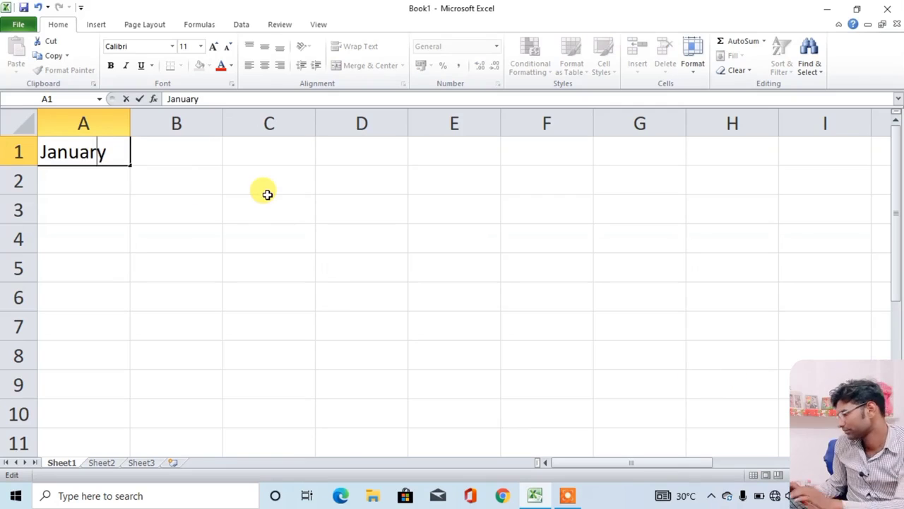
pyautogui.press('Return')
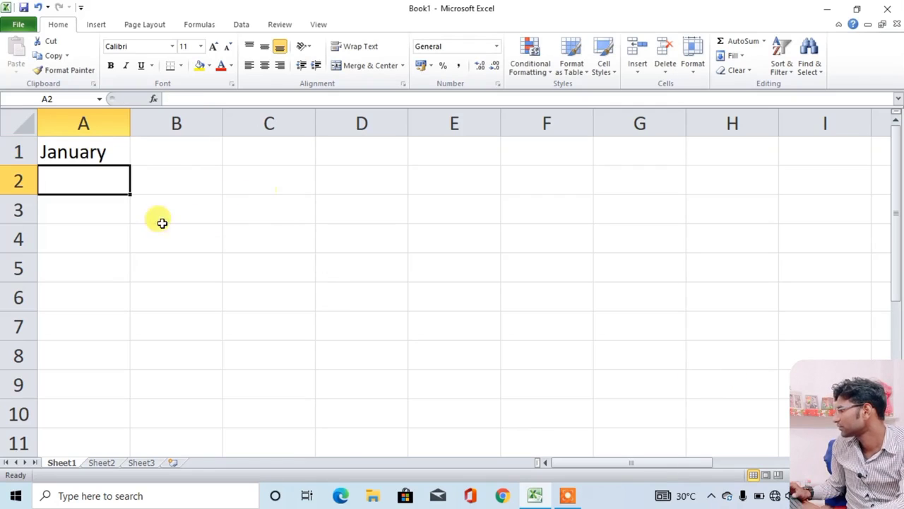
# Fill the month names from A1 down to A12 and fit column A's width to its contents.
pyautogui.click(92, 150)
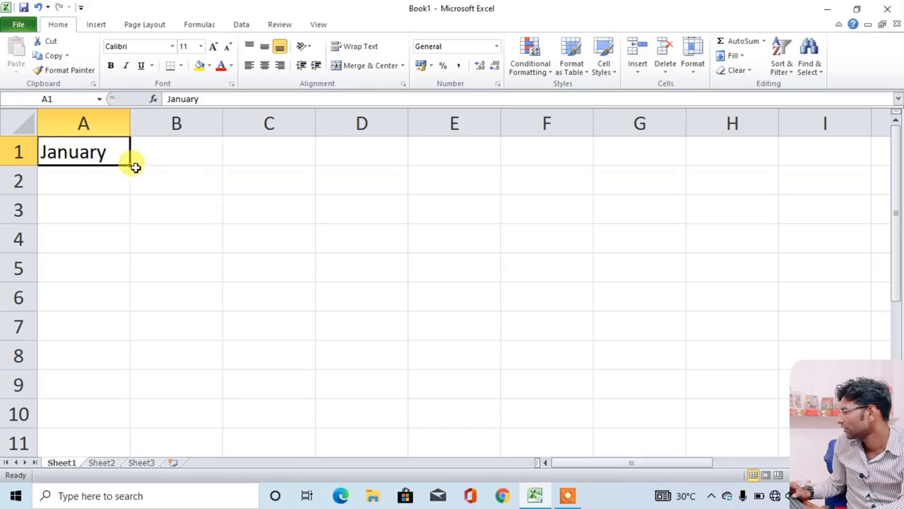
pyautogui.moveTo(129, 164); pyautogui.dragTo(120, 408)
pyautogui.scroll(1, 131, 226)
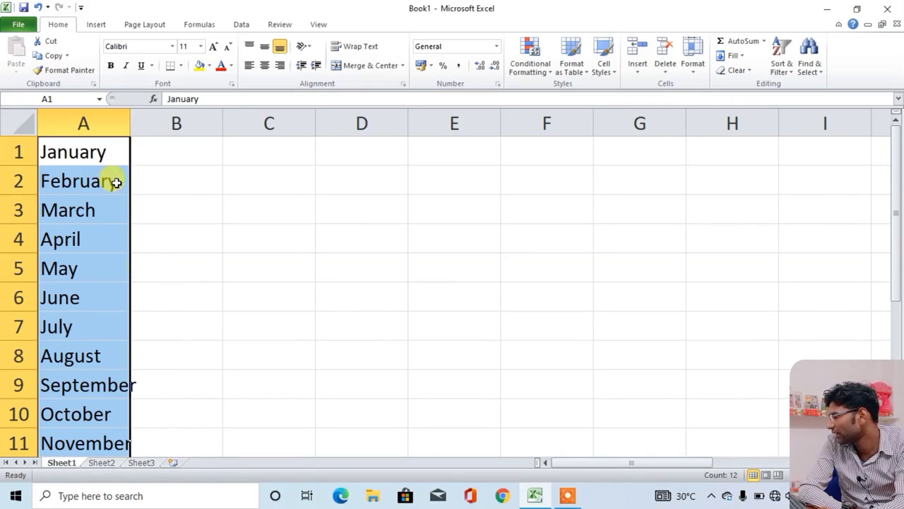
pyautogui.doubleClick(130, 123)
# Enter Jan in cell B1 and fill the abbreviated month names down to B12.
pyautogui.click(173, 153)
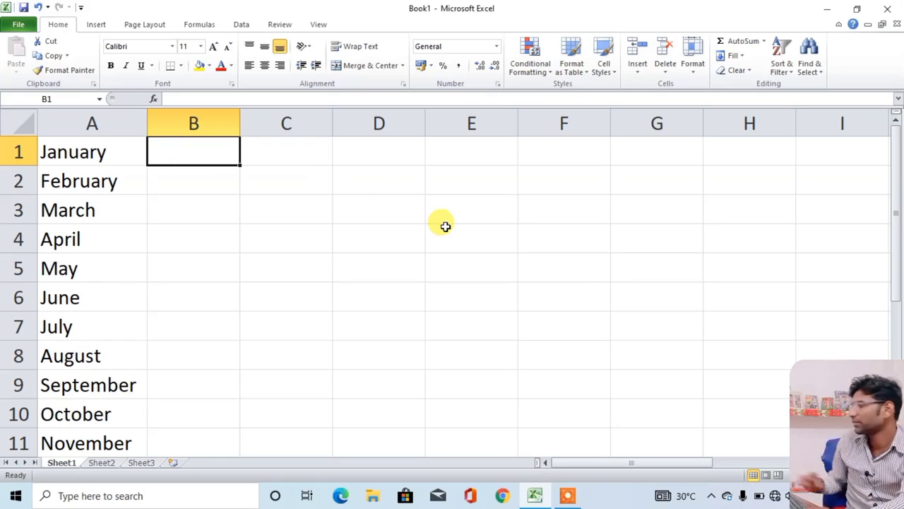
pyautogui.write('Jan')
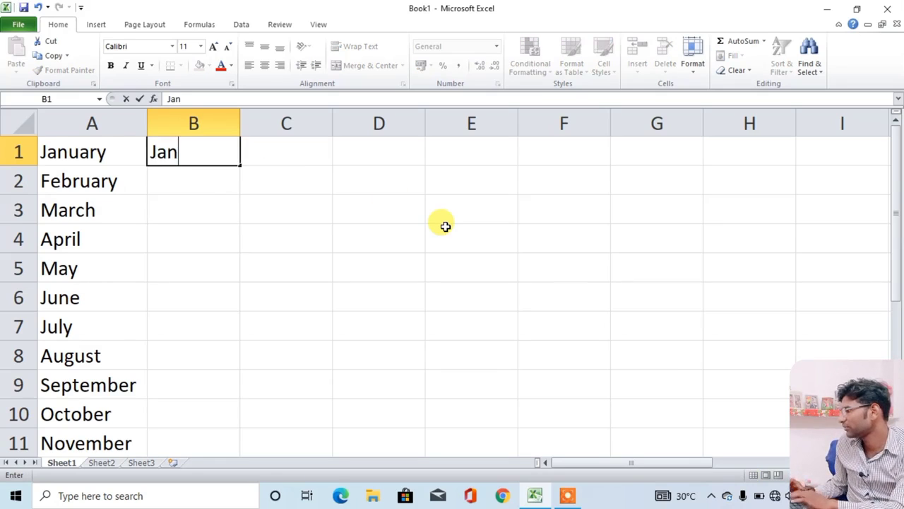
pyautogui.press('Return')
pyautogui.click(201, 149)
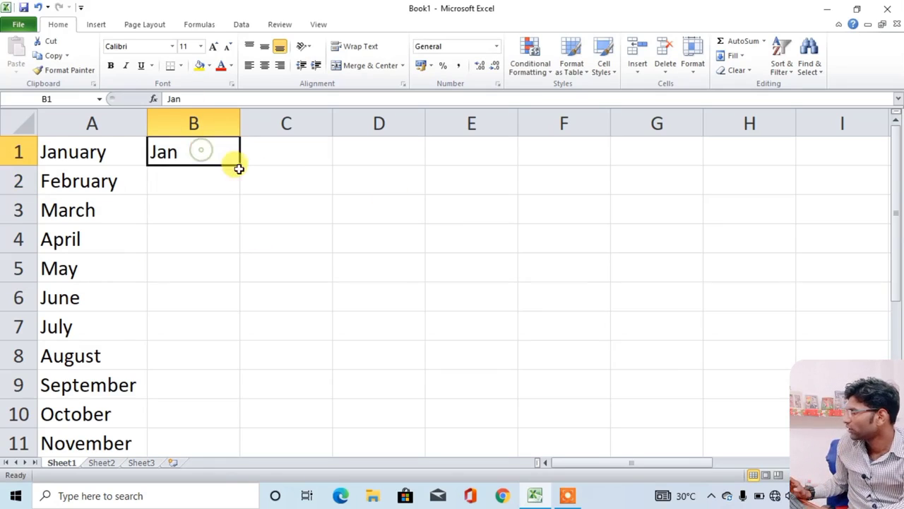
pyautogui.moveTo(236, 163); pyautogui.dragTo(254, 428)
pyautogui.scroll(1, 270, 279)
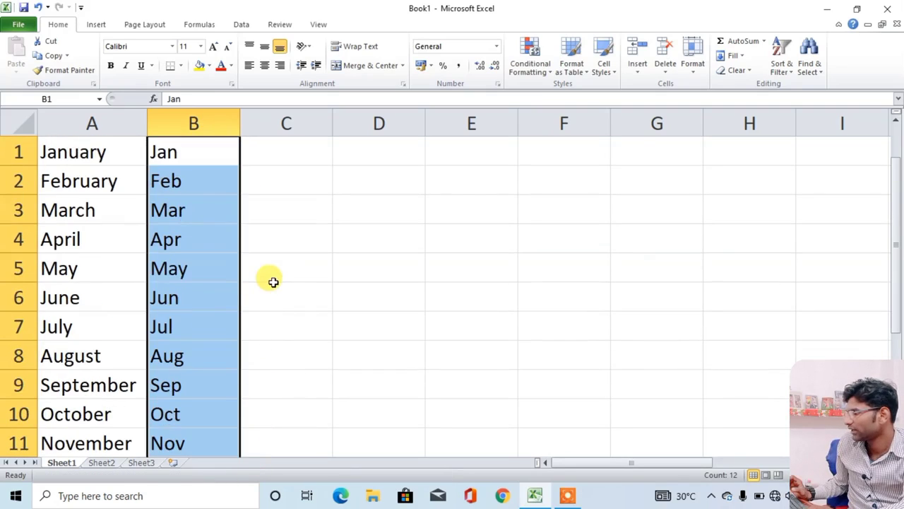
# Enter Sun in cell C1 and fill the abbreviated weekday names down to C7.
pyautogui.click(278, 161)
pyautogui.write("Sun\\'")
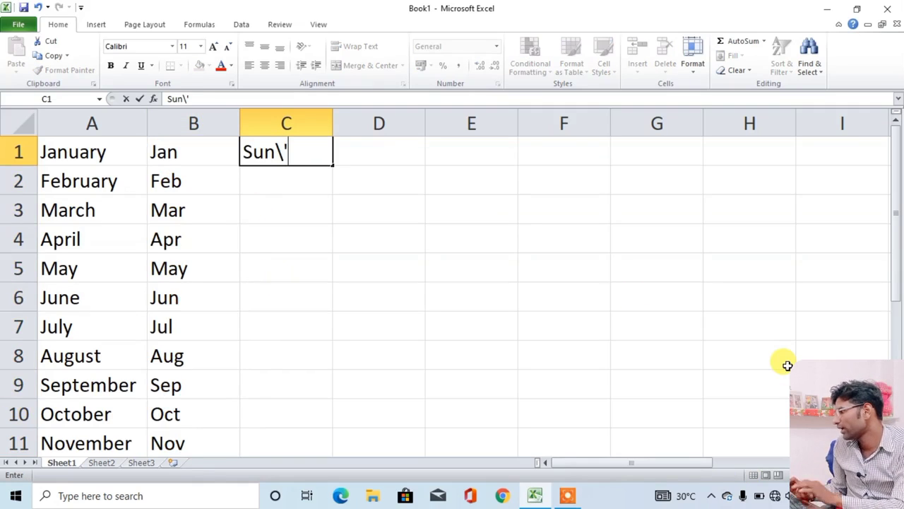
pyautogui.press('BackSpace')
pyautogui.press('BackSpace')
pyautogui.press('Return')
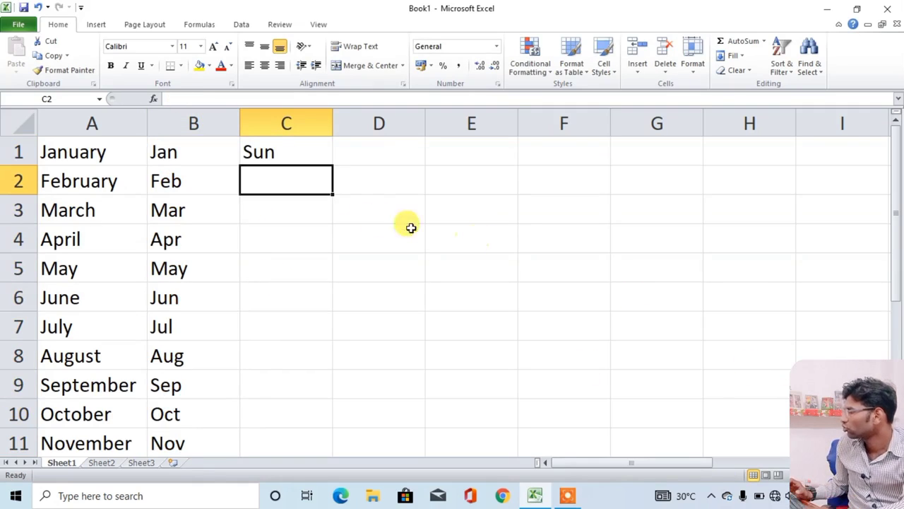
pyautogui.click(324, 146)
pyautogui.moveTo(332, 164); pyautogui.dragTo(332, 329)
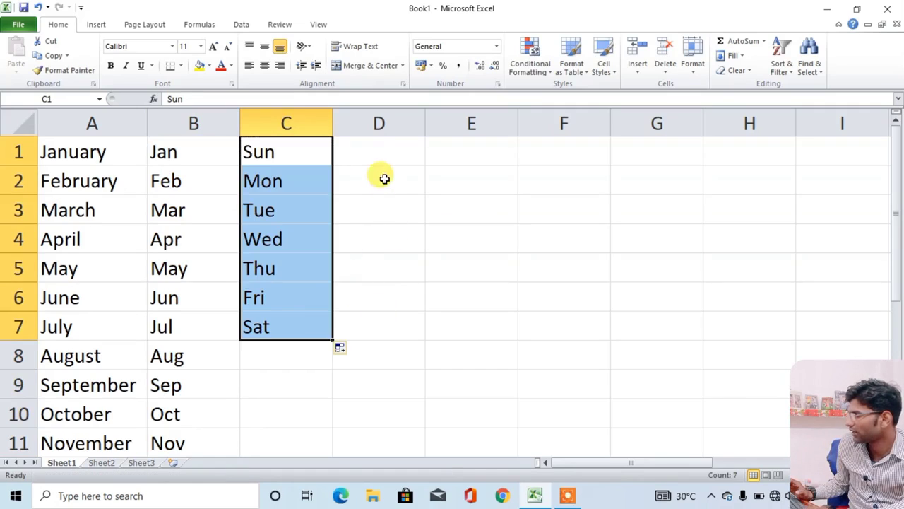
# Fill the full weekday names from Sunday in D1 down to D7 and fit column D's width to its contents.
pyautogui.click(360, 147)
pyautogui.write('Sunday')
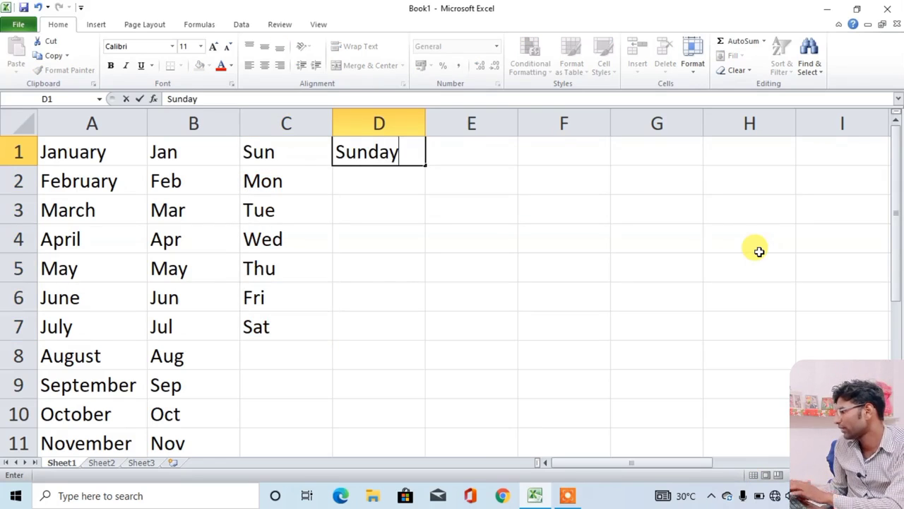
pyautogui.press('Return')
pyautogui.click(359, 149)
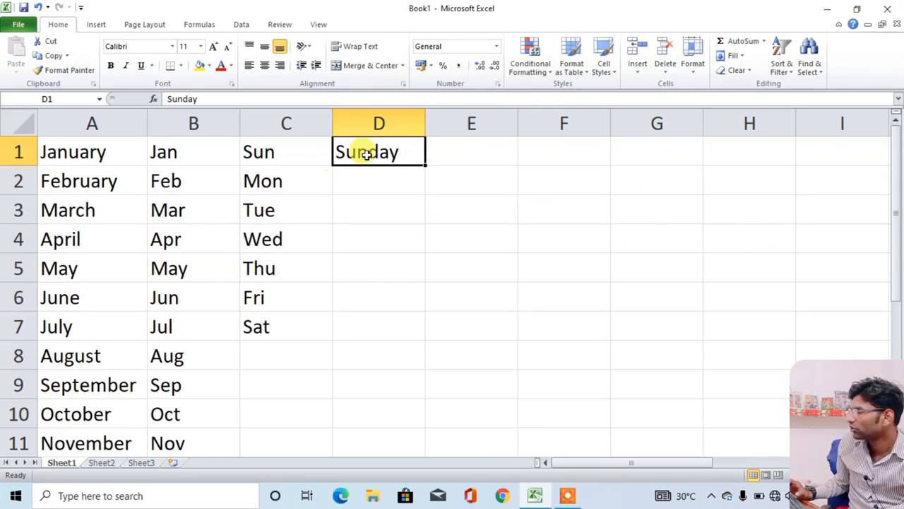
pyautogui.moveTo(426, 162); pyautogui.dragTo(428, 352)
pyautogui.doubleClick(427, 124)
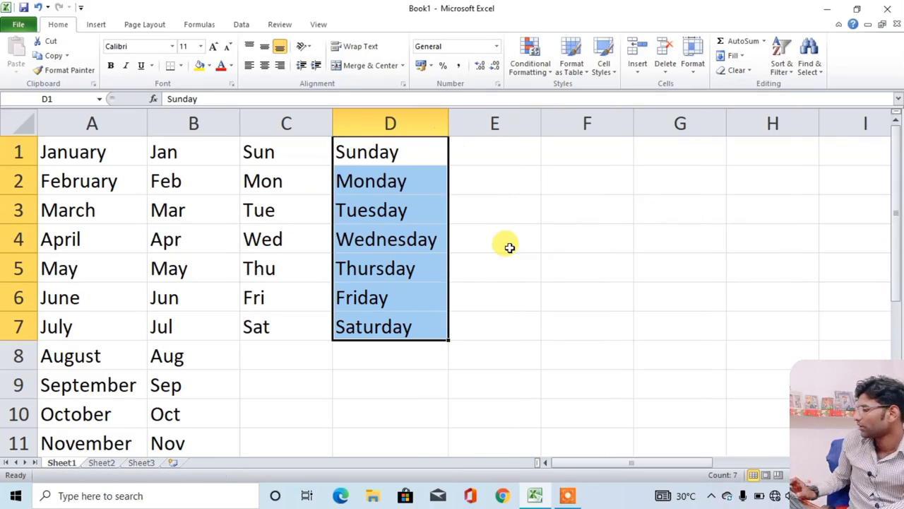
# Clear all the month and weekday lists from columns A to D.
pyautogui.hotkey('ctrl', 'a')
pyautogui.press('Delete')
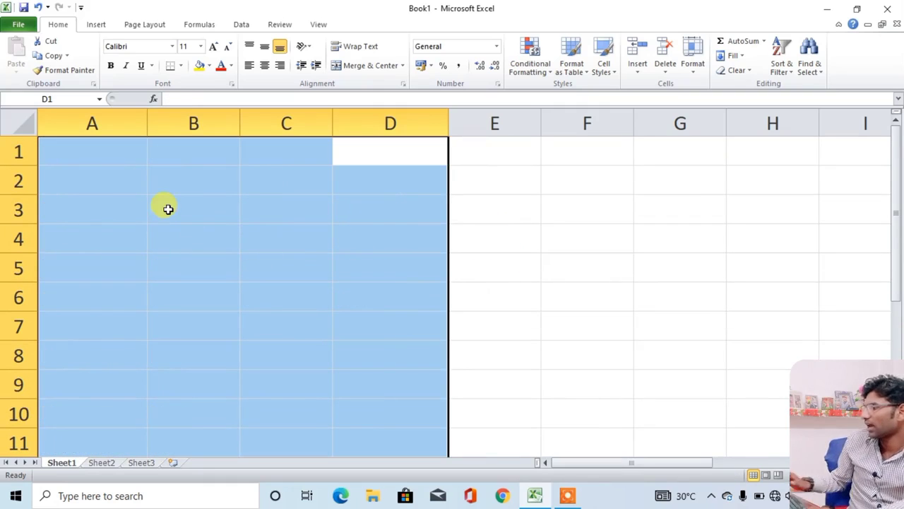
# Enter the numbers 2, 4 and 6 in cells A1 to A3.
pyautogui.click(105, 156)
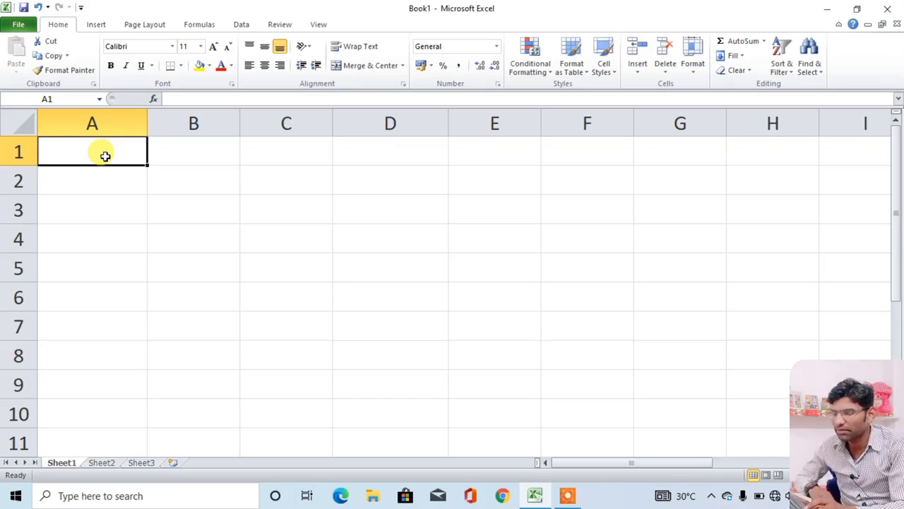
pyautogui.write('2')
pyautogui.press('Return')
pyautogui.write('4')
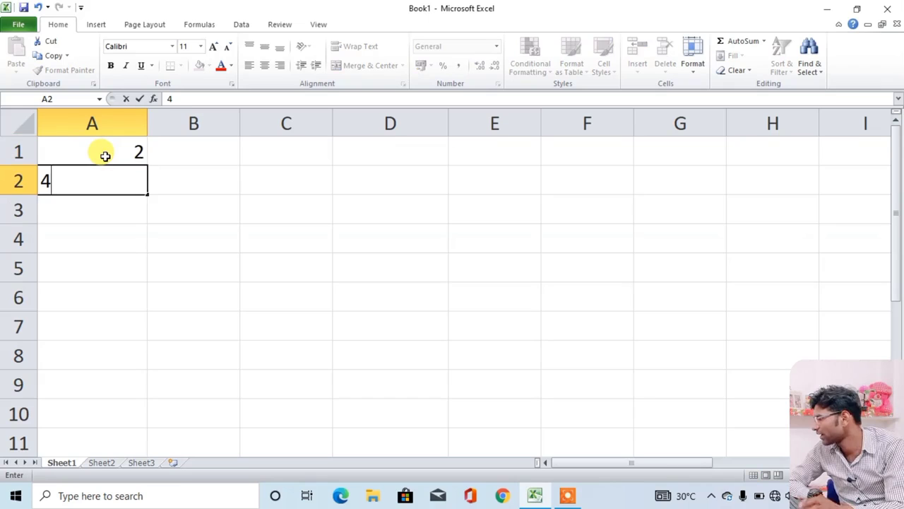
pyautogui.press('Return')
pyautogui.write('6')
pyautogui.press('Return')
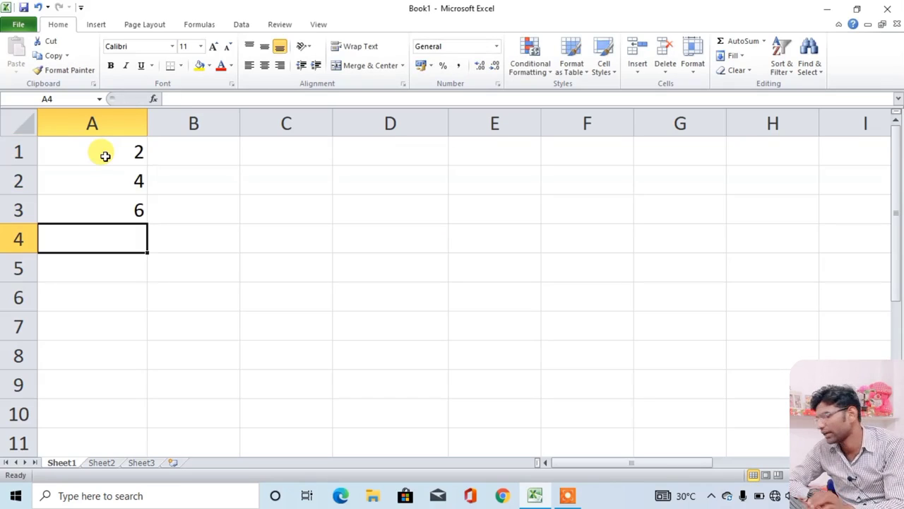
# Enter the numbers 3, 6 and 9 in cells B1 to B3.
pyautogui.press('Up')
pyautogui.press('Up')
pyautogui.press('Up')
pyautogui.press('Right')
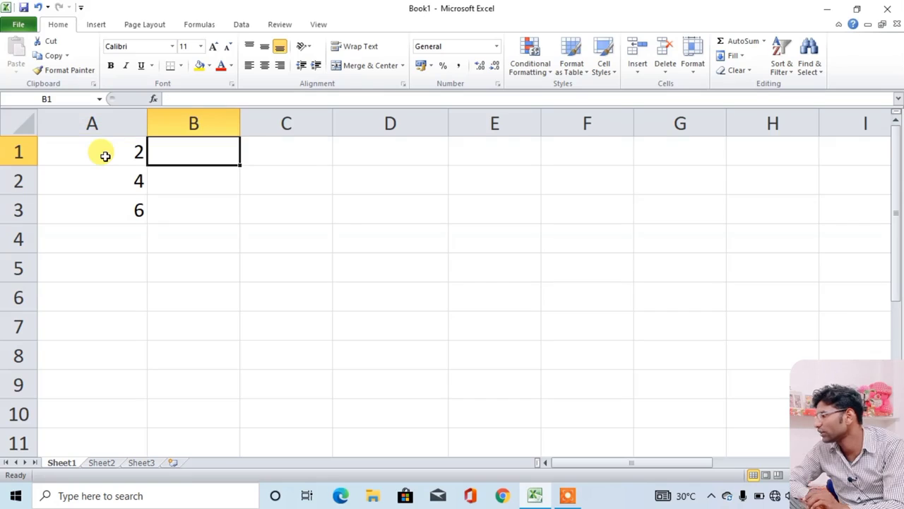
pyautogui.write('3')
pyautogui.press('Return')
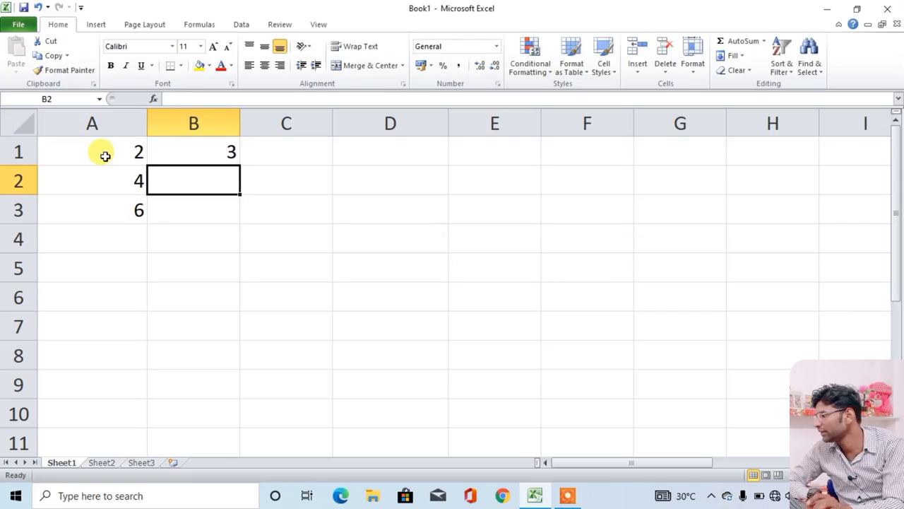
pyautogui.write('6')
pyautogui.press('Return')
pyautogui.write('9')
pyautogui.press('Return')
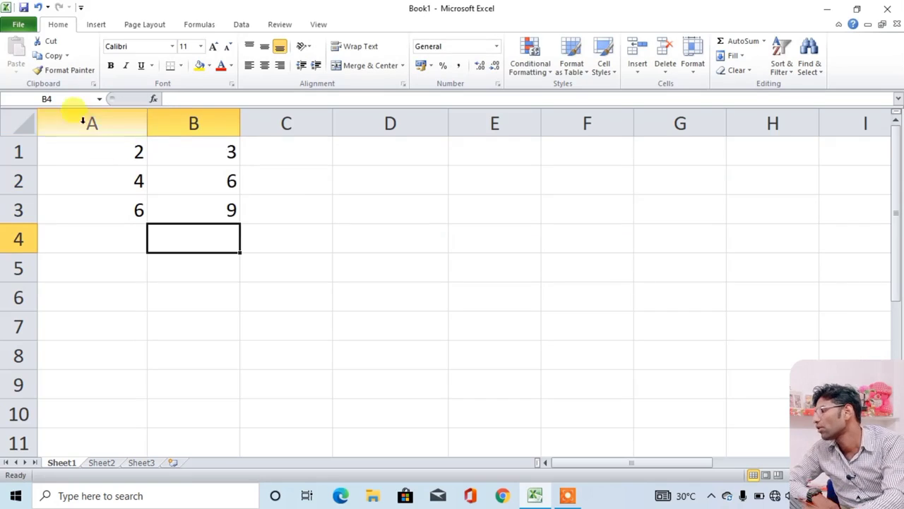
# Extend the number series in A1:B3 down to row 10 and across to column P with the fill handle.
pyautogui.moveTo(110, 151); pyautogui.dragTo(238, 421)
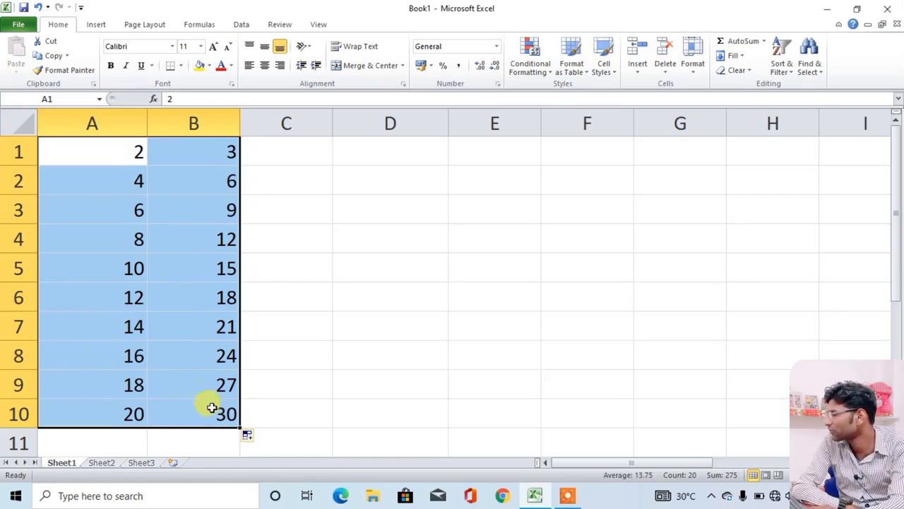
pyautogui.moveTo(245, 429); pyautogui.dragTo(729, 426)
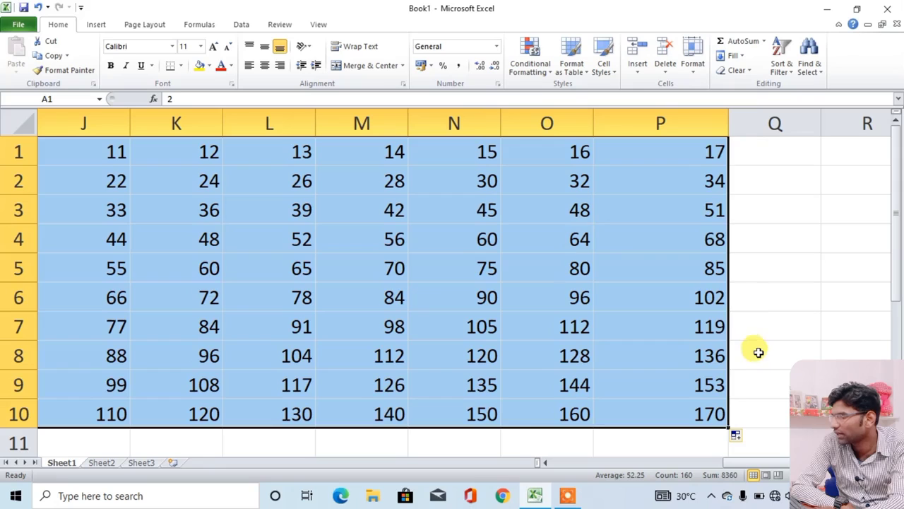
pyautogui.click(700, 150)
pyautogui.click(683, 411)
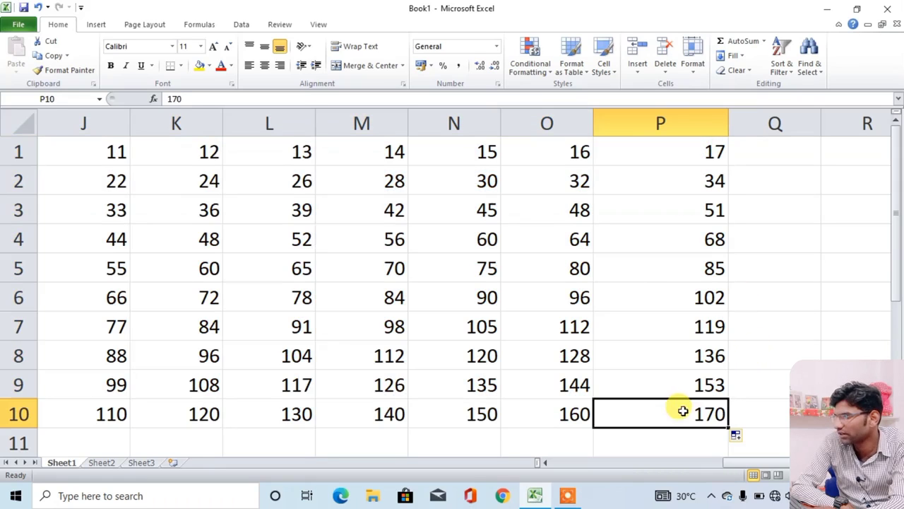
pyautogui.moveTo(743, 464); pyautogui.dragTo(538, 472)
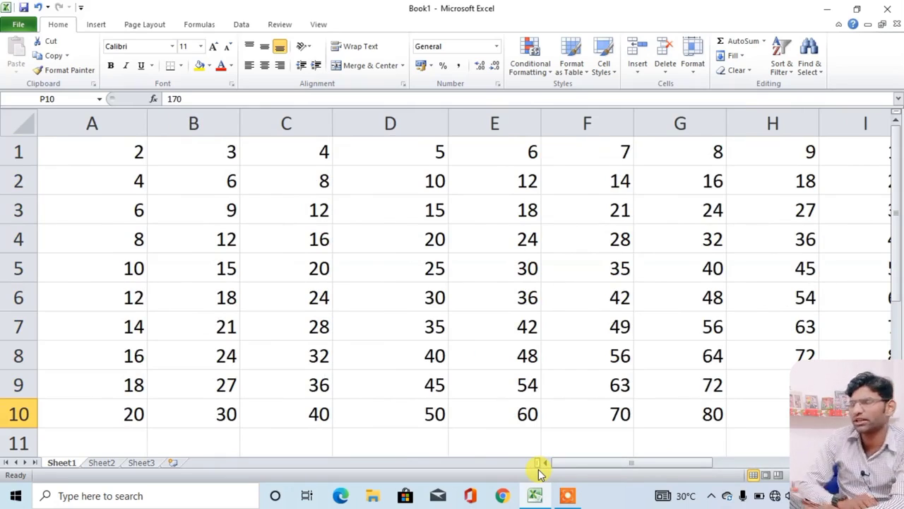
# Clear the whole multiplication table from A1 to P10 and return to cell A1.
pyautogui.hotkey('ctrl', 'a')
pyautogui.press('Delete')
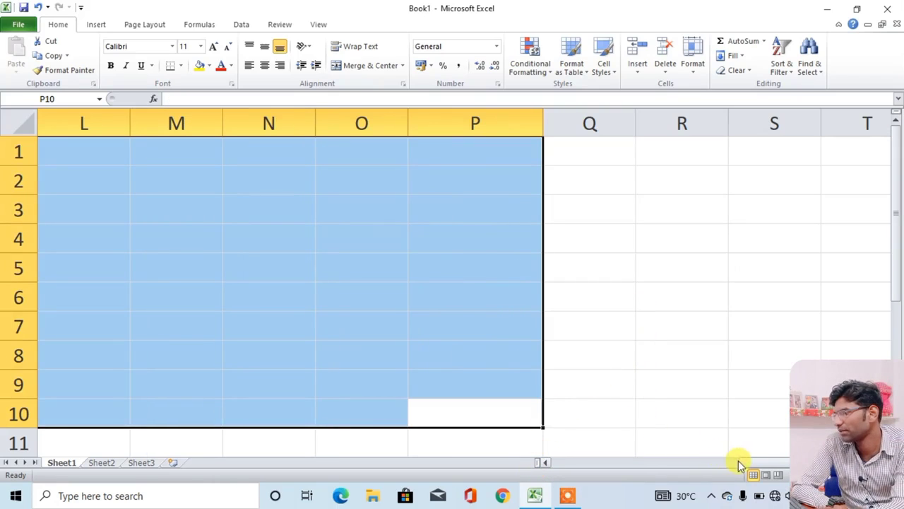
pyautogui.moveTo(739, 462); pyautogui.dragTo(494, 463)
pyautogui.click(460, 268)
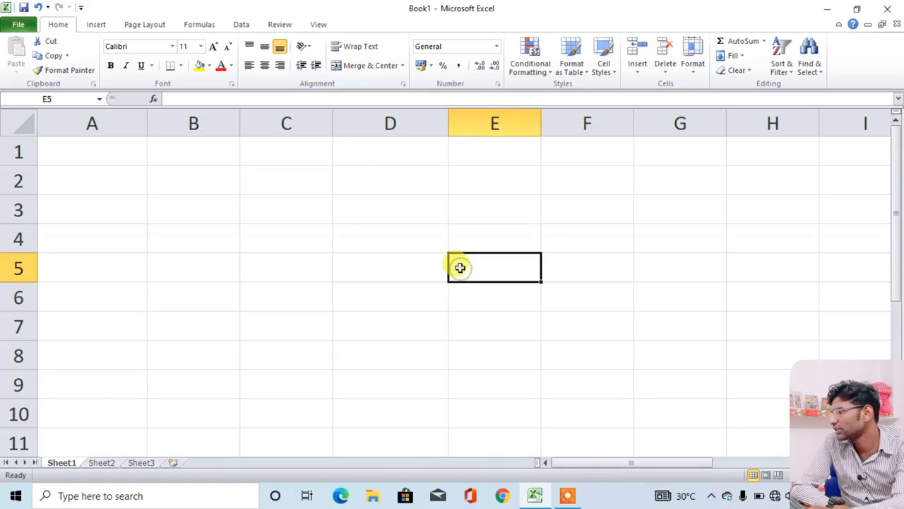
pyautogui.click(84, 145)
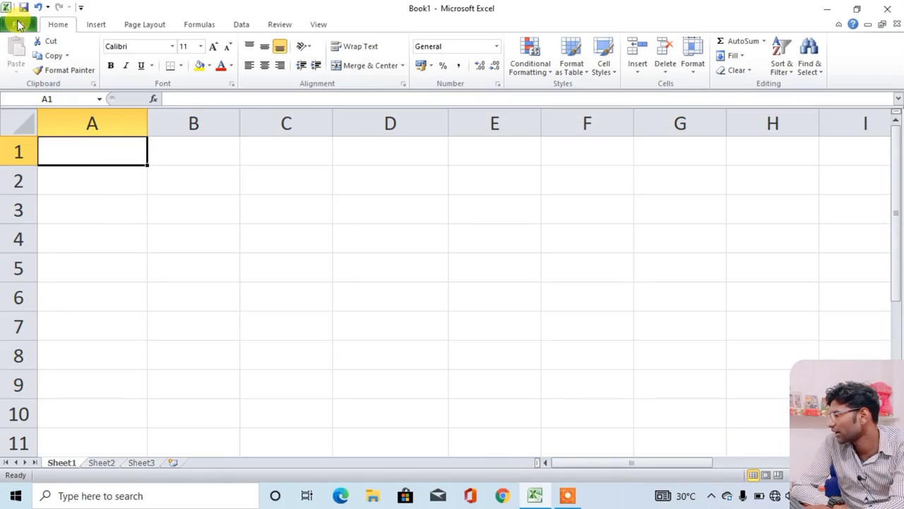
pyautogui.click(18, 24)
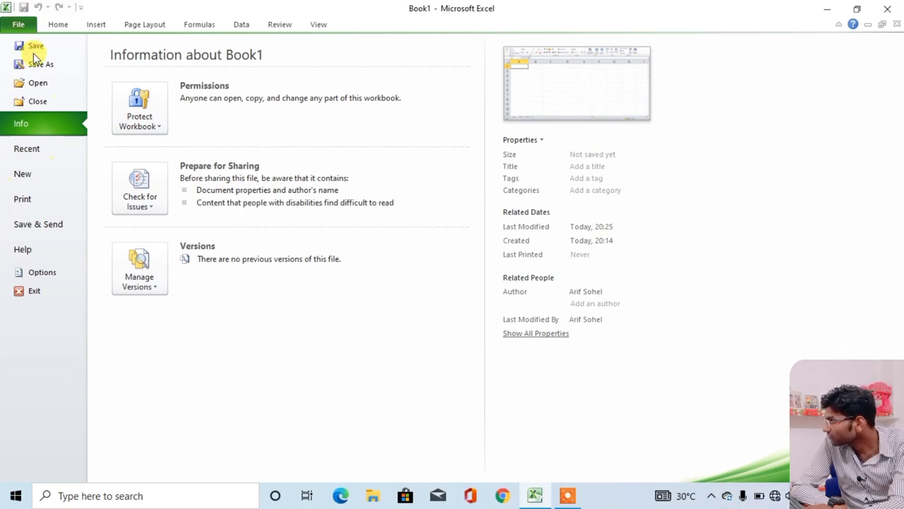
pyautogui.click(62, 26)
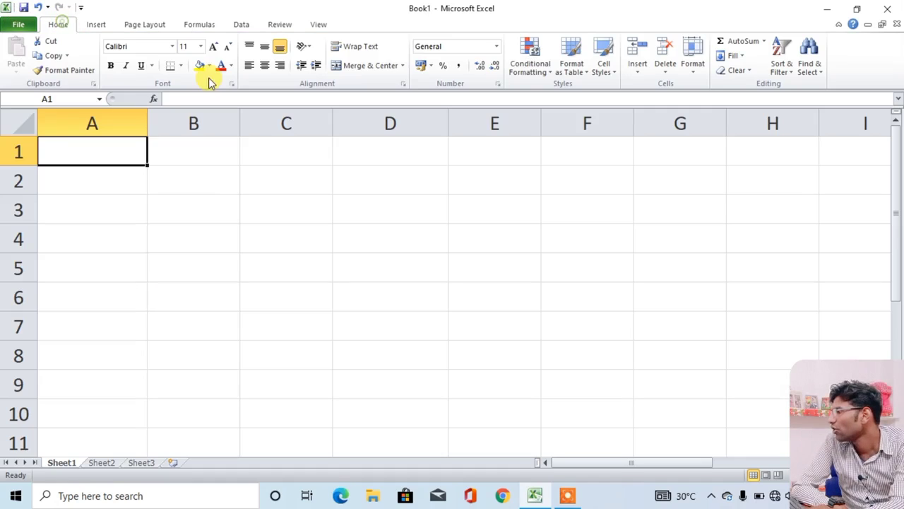
pyautogui.click(230, 205)
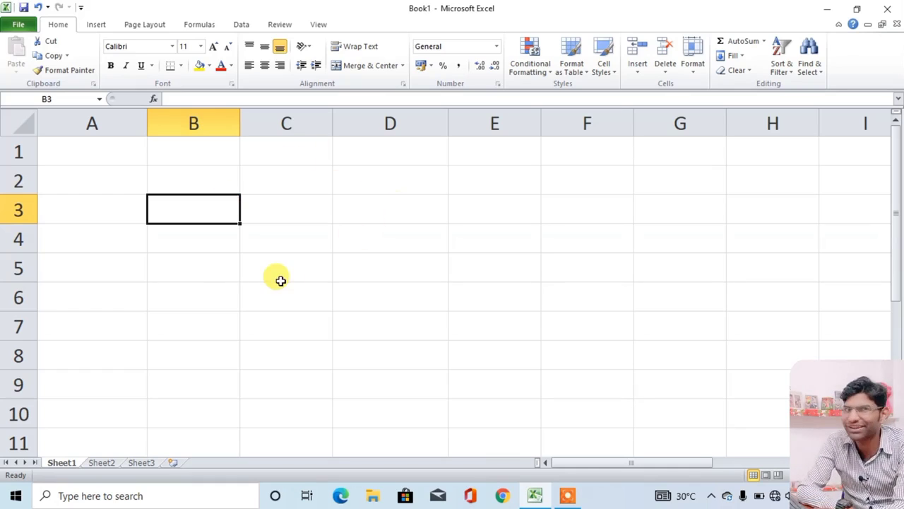
# Enter the numbers 1, 2 and 3 in cells A1 to A3.
pyautogui.click(104, 147)
pyautogui.write('1')
pyautogui.press('Return')
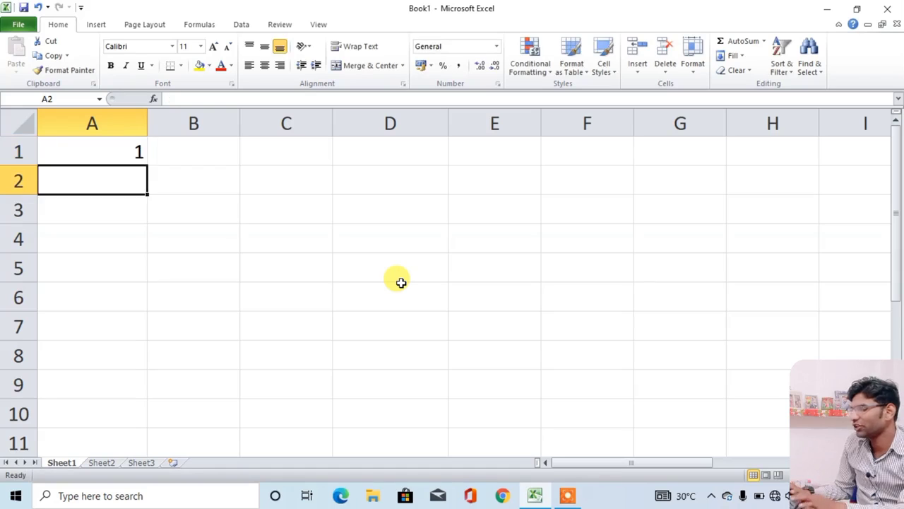
pyautogui.write('2')
pyautogui.press('Return')
pyautogui.write('3')
pyautogui.press('Return')
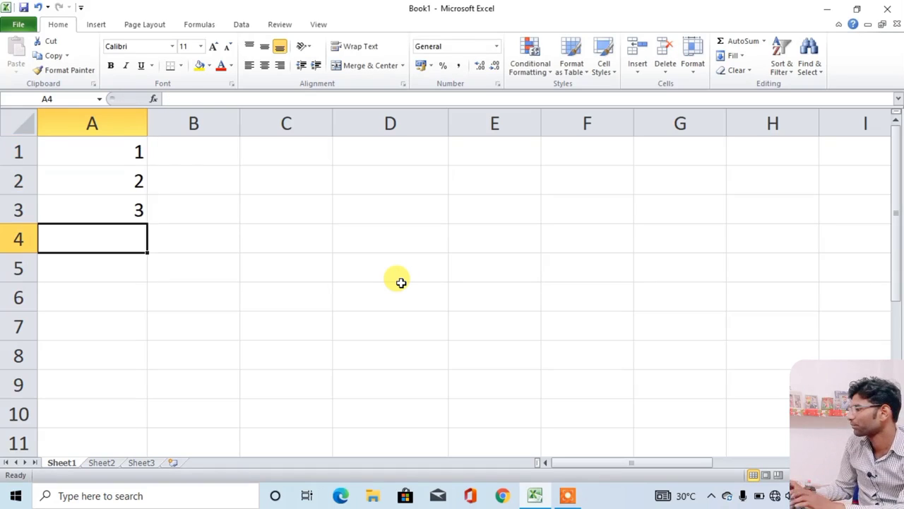
# Enter the numbers 11, 12 and 13 in cells B1 to B3.
pyautogui.press('Up')
pyautogui.press('Up')
pyautogui.press('Up')
pyautogui.press('Right')
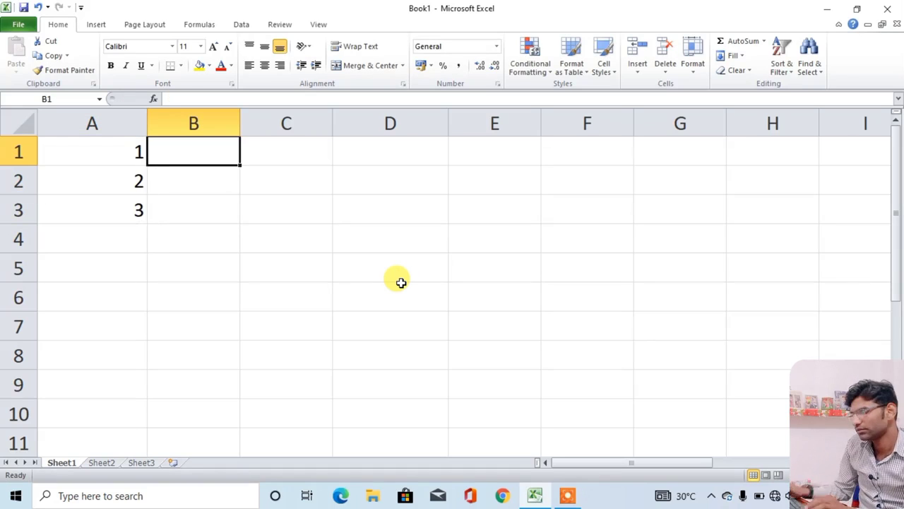
pyautogui.write('11')
pyautogui.press('Return')
pyautogui.write('12')
pyautogui.press('Return')
pyautogui.write('1')
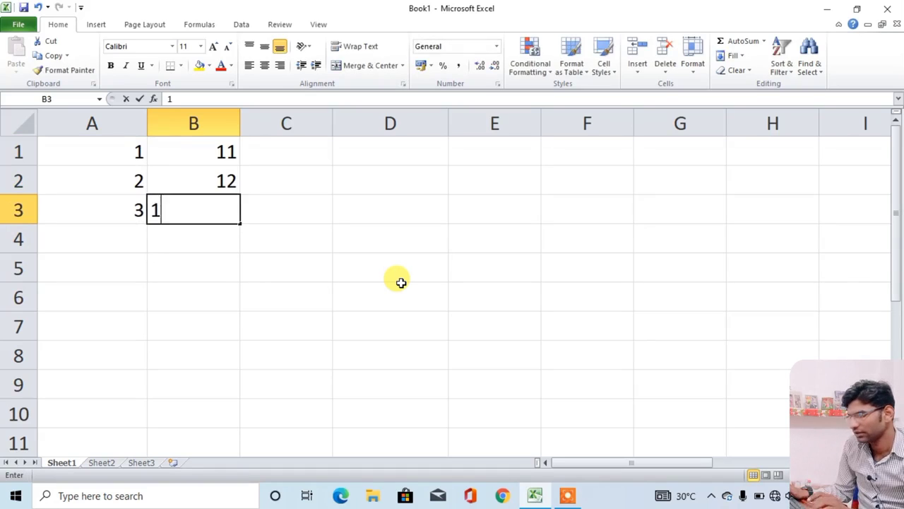
pyautogui.write('3')
pyautogui.press('Return')
# Fill the A1:B3 series down to row 10 and across to column J, and zoom the sheet to that selection.
pyautogui.click(89, 148)
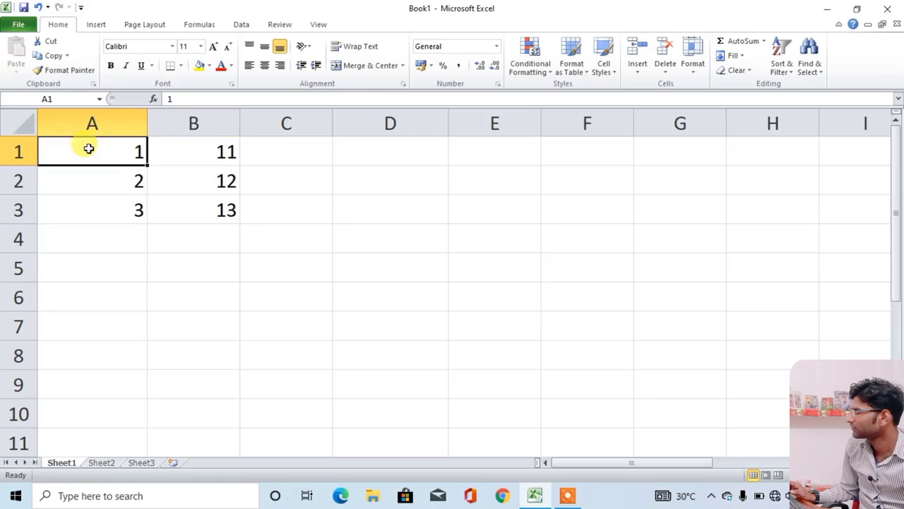
pyautogui.moveTo(88, 148); pyautogui.dragTo(695, 420)
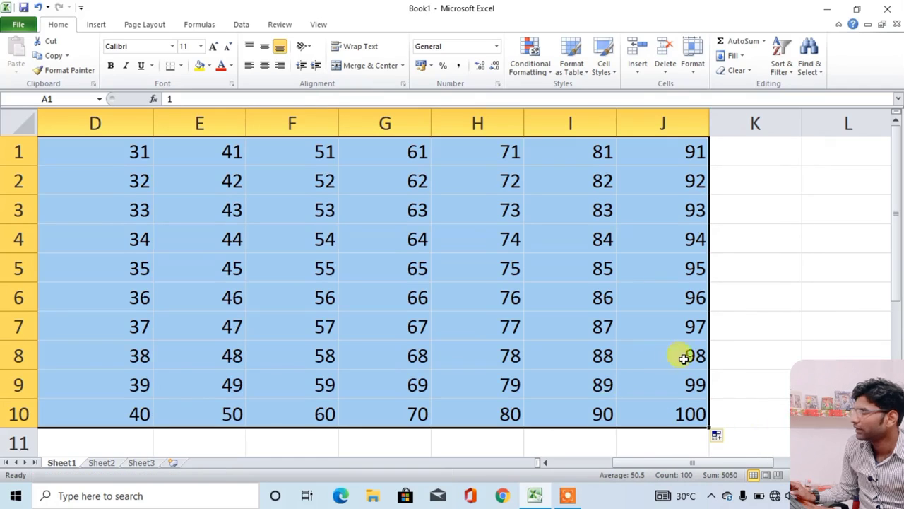
pyautogui.click(319, 24)
pyautogui.click(353, 63)
pyautogui.click(446, 213)
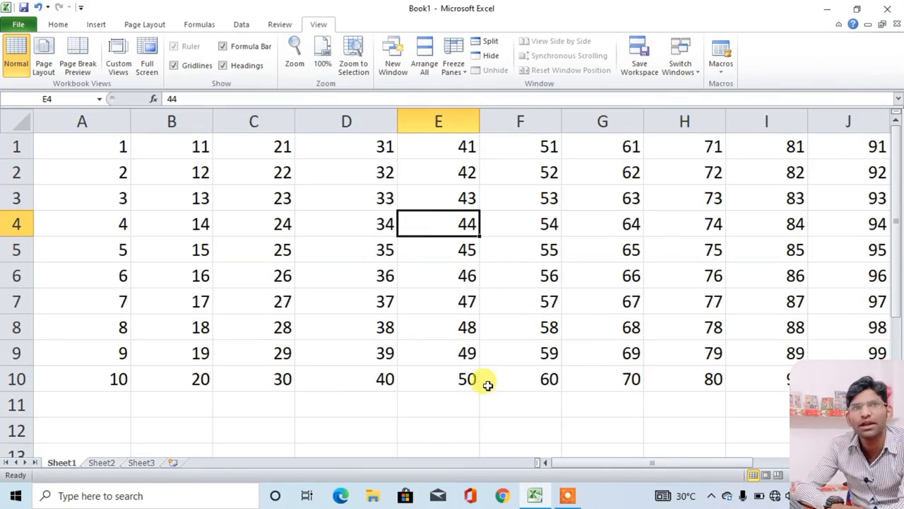
# Enter the formula =roman(A1) in cell A12 to convert the number in A1.
pyautogui.scroll(-1, 471, 381)
pyautogui.scroll(1, 473, 381)
pyautogui.scroll(-1, 473, 380)
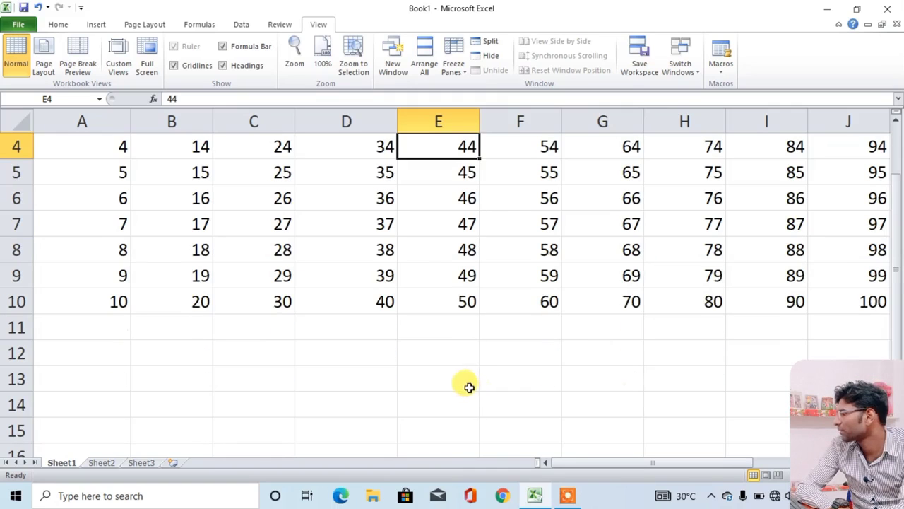
pyautogui.click(95, 353)
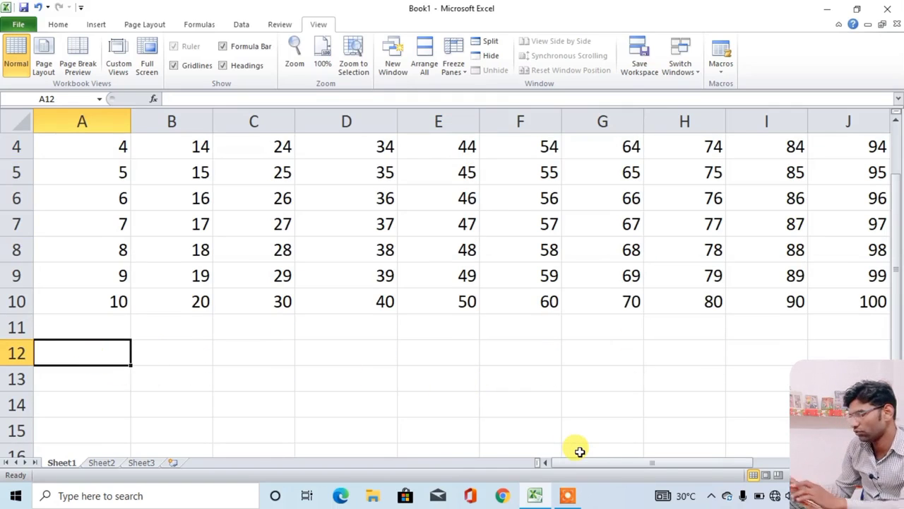
pyautogui.write('=rom')
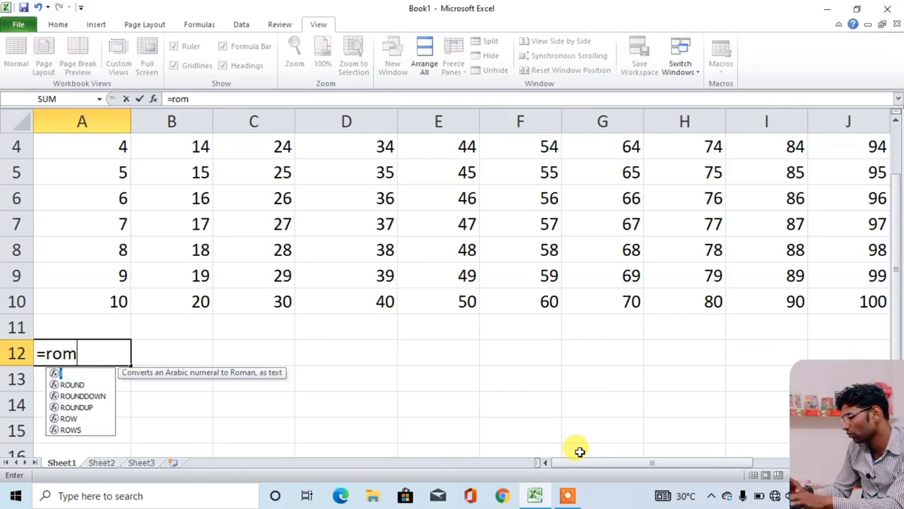
pyautogui.write('an(')
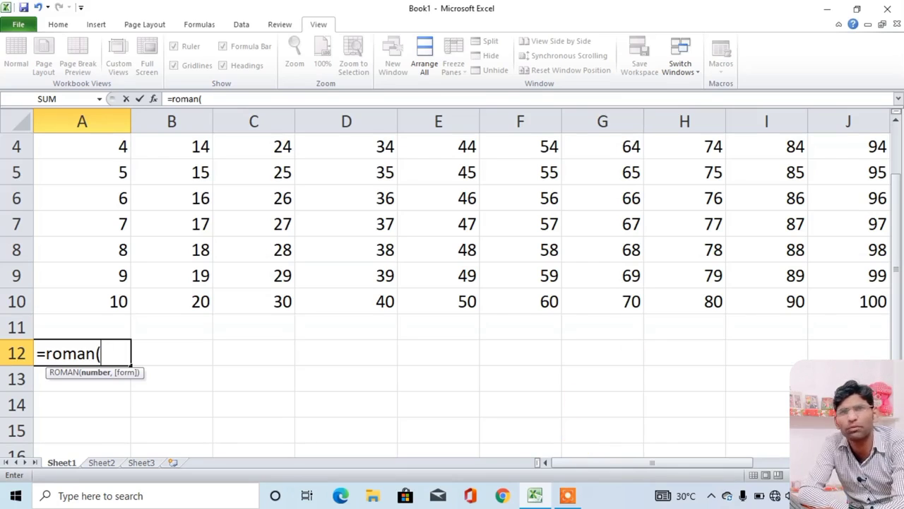
pyautogui.scroll(1, 897, 345)
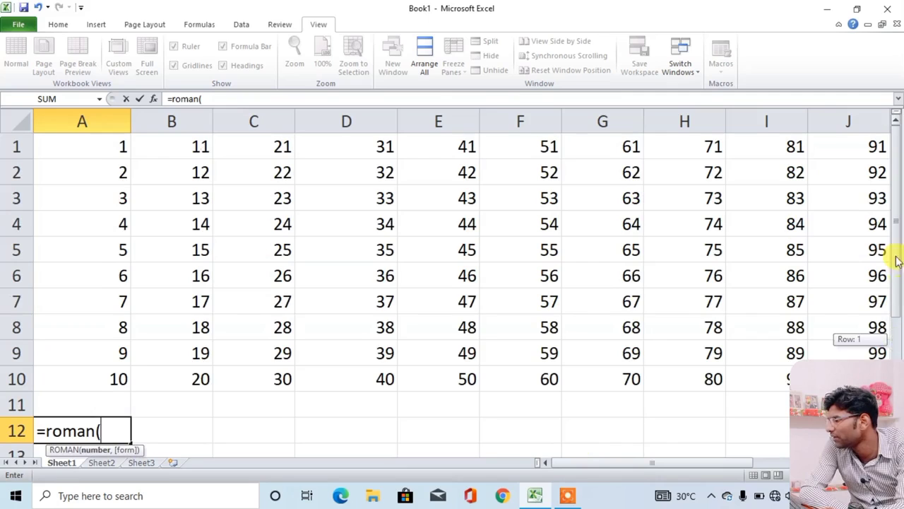
pyautogui.click(79, 146)
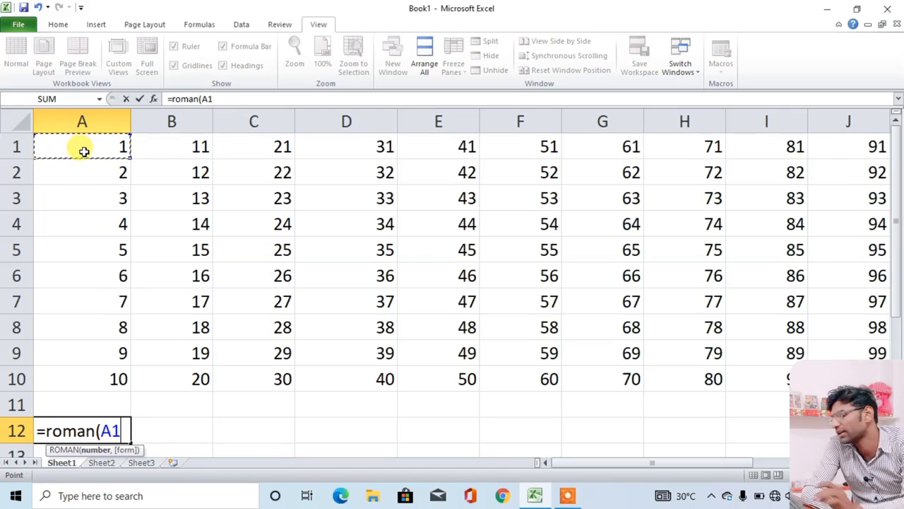
pyautogui.write(')')
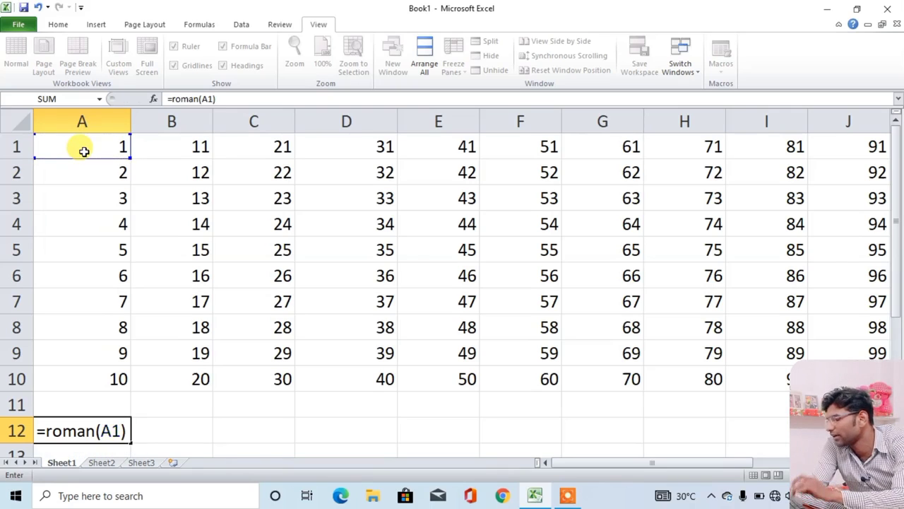
pyautogui.press('Return')
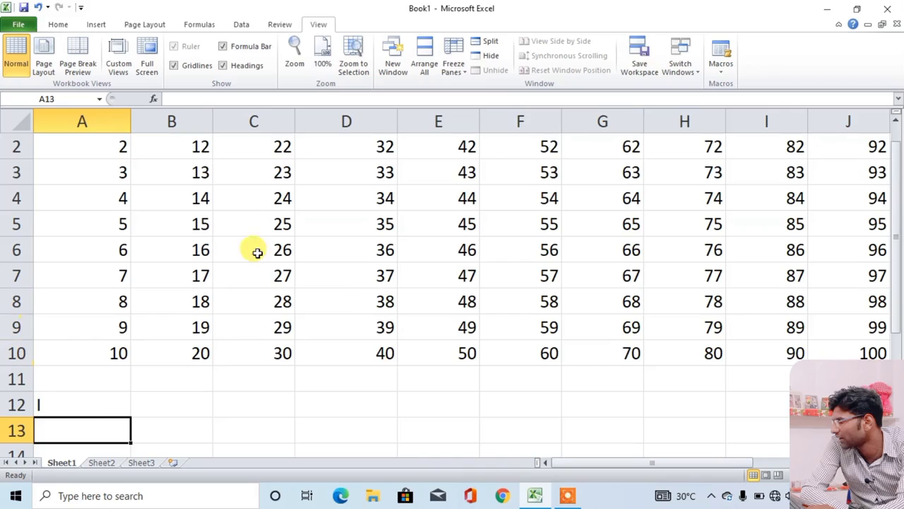
# Fill the ROMAN formula from A12 down column A and clear the surplus formulas from A22 downward.
pyautogui.click(81, 404)
pyautogui.moveTo(133, 420)
pyautogui.mouseDown()
pyautogui.moveTo(137, 504)
pyautogui.moveTo(137, 432)
pyautogui.mouseUp()
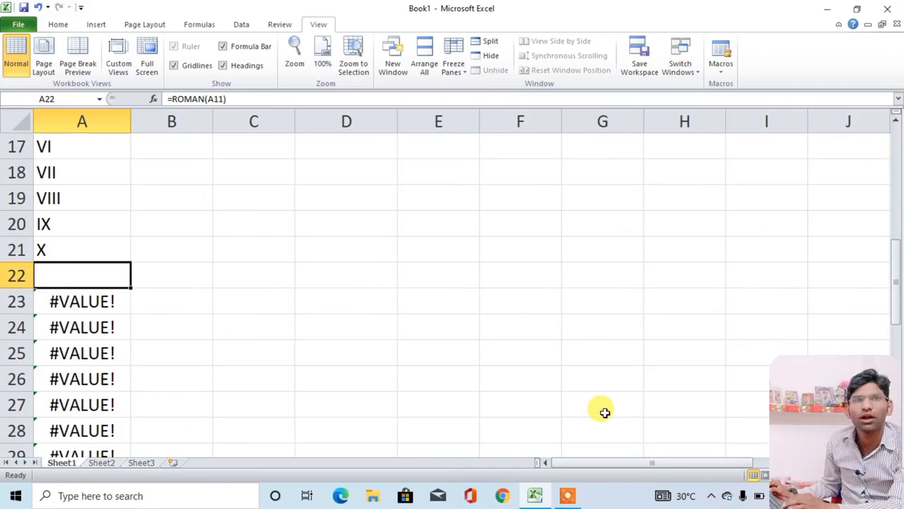
pyautogui.hotkey('ctrl', 'shift', 'Down')
pyautogui.press('Delete')
# Fill the ROMAN formulas in A12:A21 across to column J.
pyautogui.press('Up')
pyautogui.press('Up')
pyautogui.press('Up')
pyautogui.press('Up')
pyautogui.press('Up')
pyautogui.press('Up')
pyautogui.press('Up')
pyautogui.press('Up')
pyautogui.press('Up')
pyautogui.press('Up')
pyautogui.press('Up')
pyautogui.press('Up')
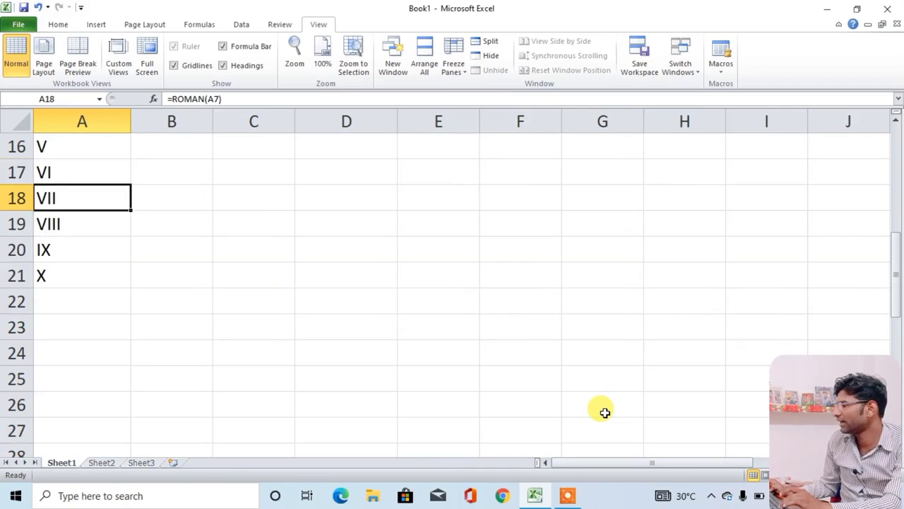
pyautogui.press('Down')
pyautogui.press('Down')
pyautogui.press('Down')
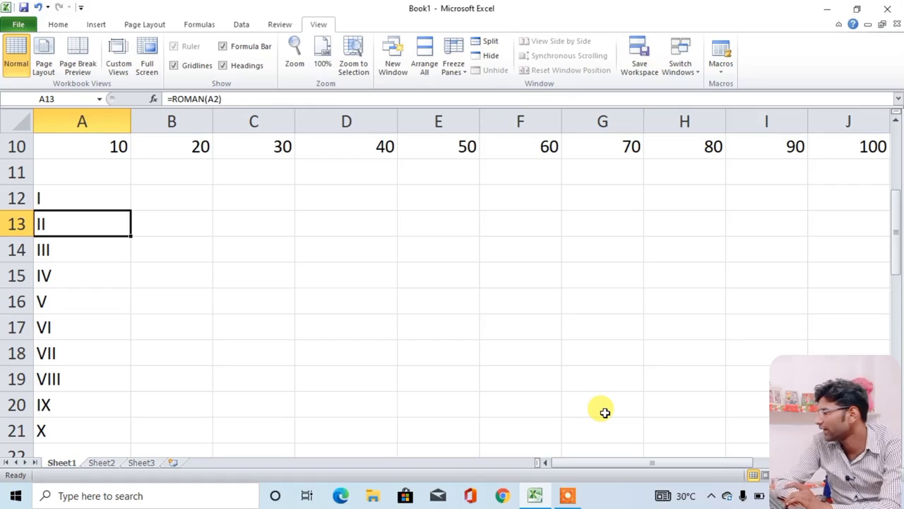
pyautogui.press('Up')
pyautogui.hotkey('ctrl', 'shift', 'Down')
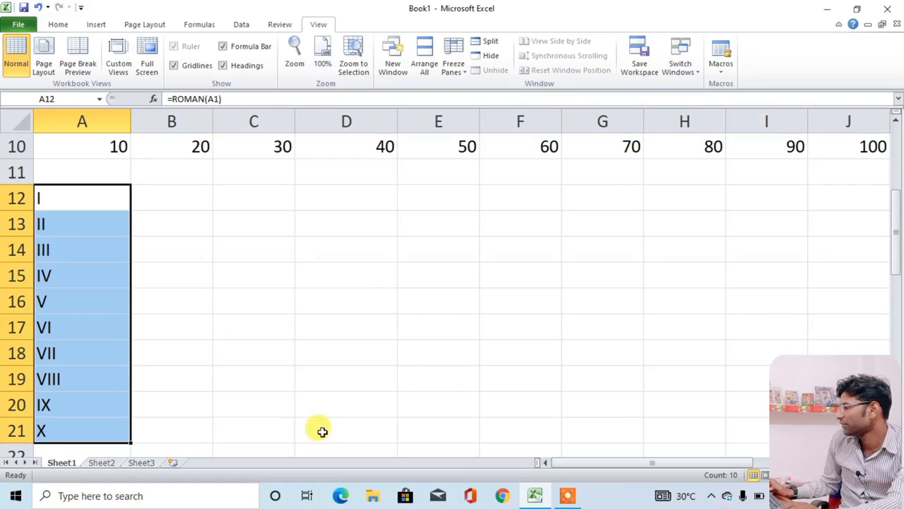
pyautogui.moveTo(131, 442); pyautogui.dragTo(541, 420)
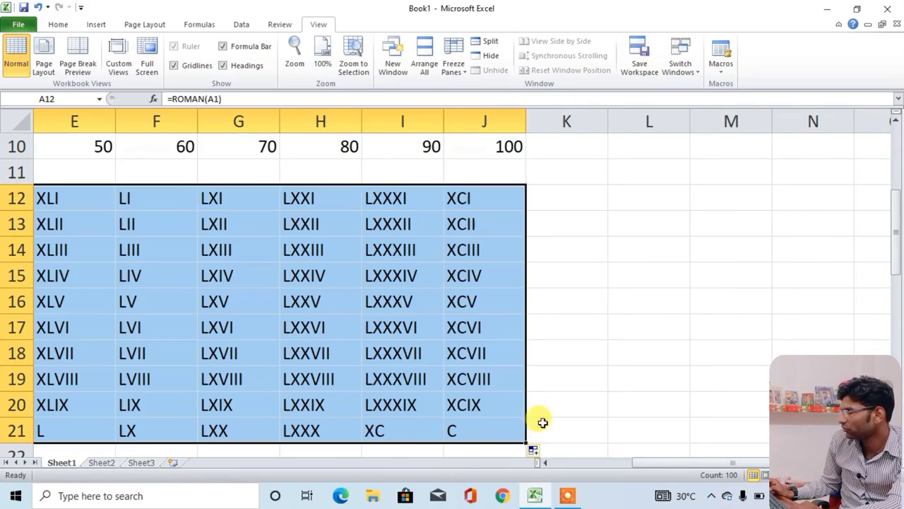
# Compare the Roman numerals in A12:J21 with the source numbers in A1:J10.
pyautogui.moveTo(703, 463); pyautogui.dragTo(678, 464)
pyautogui.scroll(3, 494, 323)
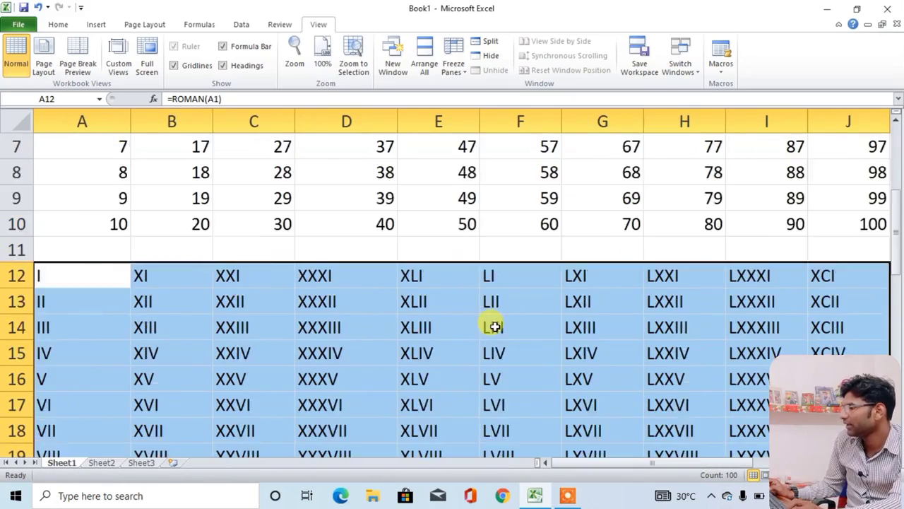
pyautogui.scroll(-9, 498, 329)
pyautogui.scroll(8, 501, 336)
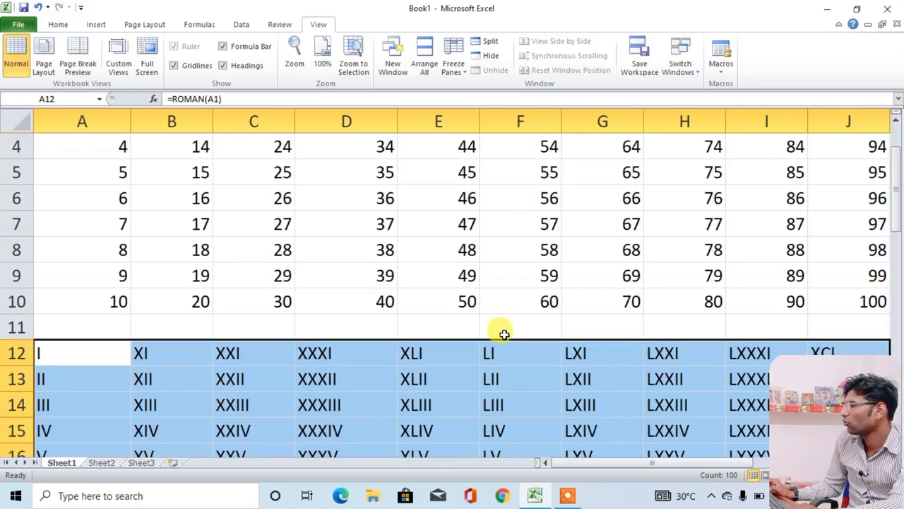
pyautogui.scroll(-2, 506, 339)
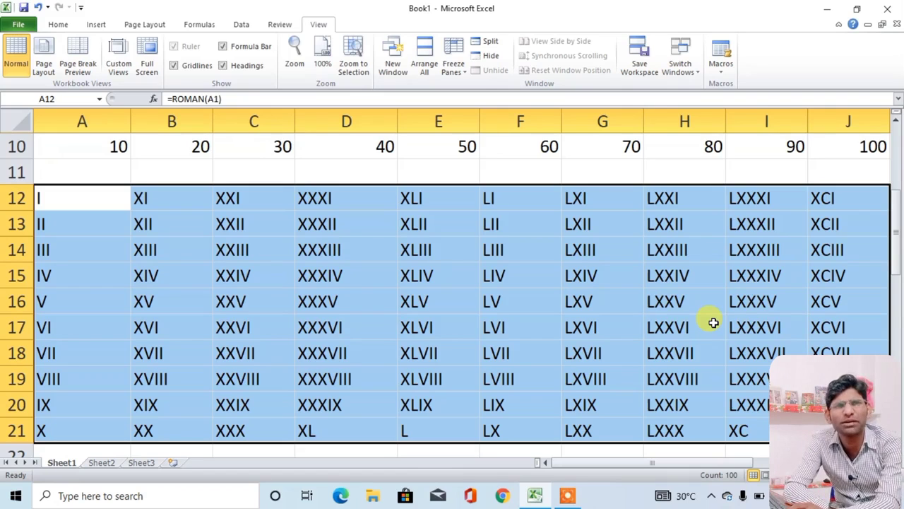
pyautogui.scroll(3, 737, 315)
pyautogui.scroll(-6, 741, 318)
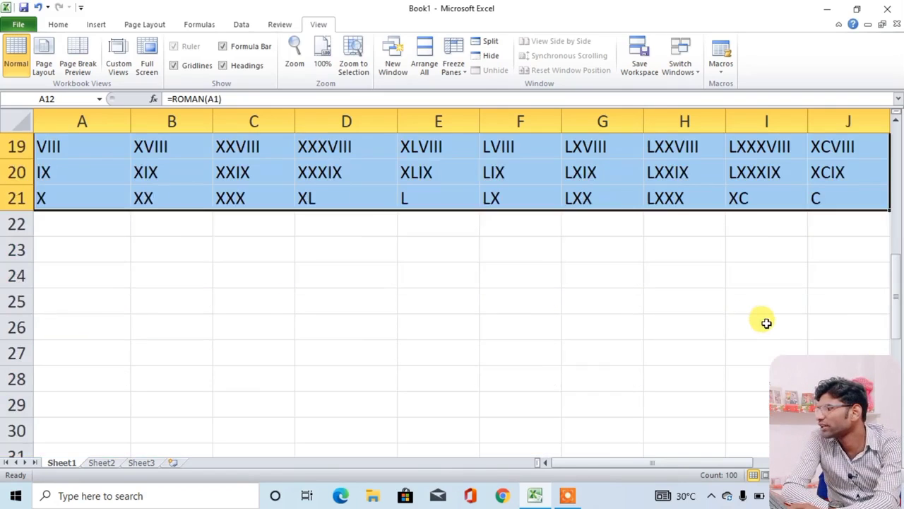
pyautogui.scroll(6, 767, 323)
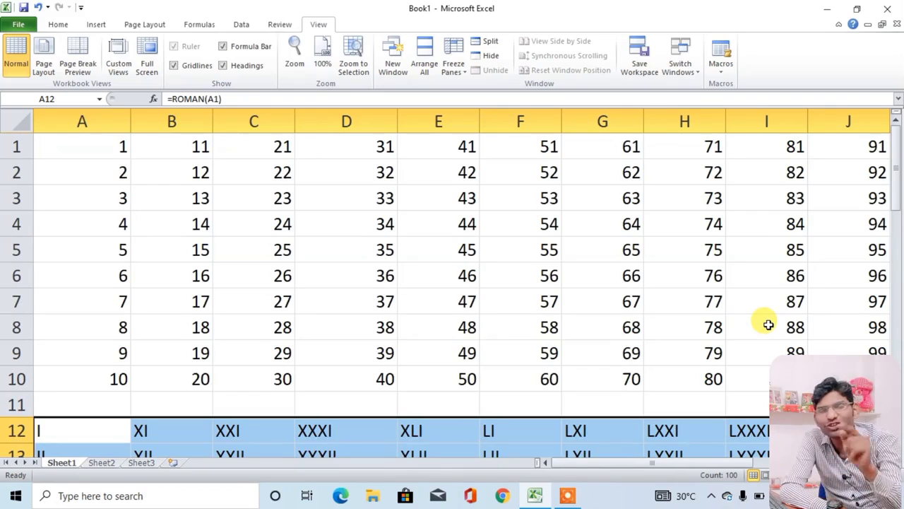